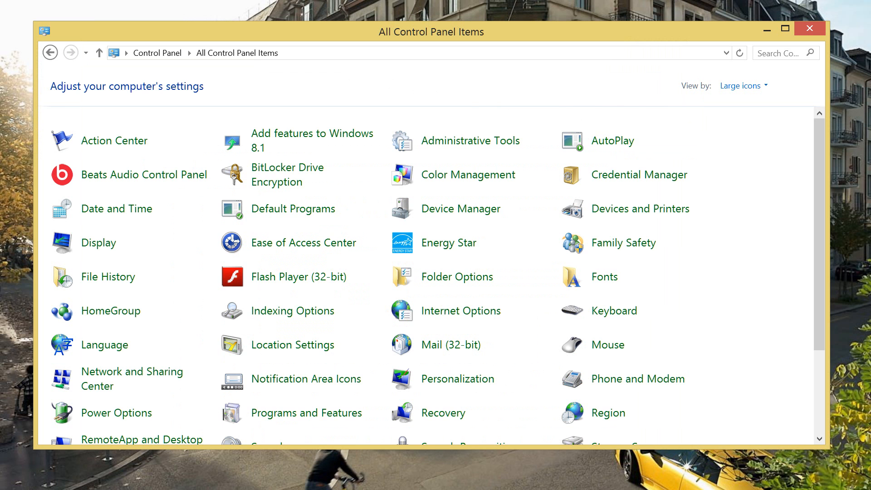
Open Programs and Features from Control Panel to reach the installed programs list
{"action": "scroll", "coordinate": [729, 325], "scroll_direction": "down", "scroll_amount": 1}
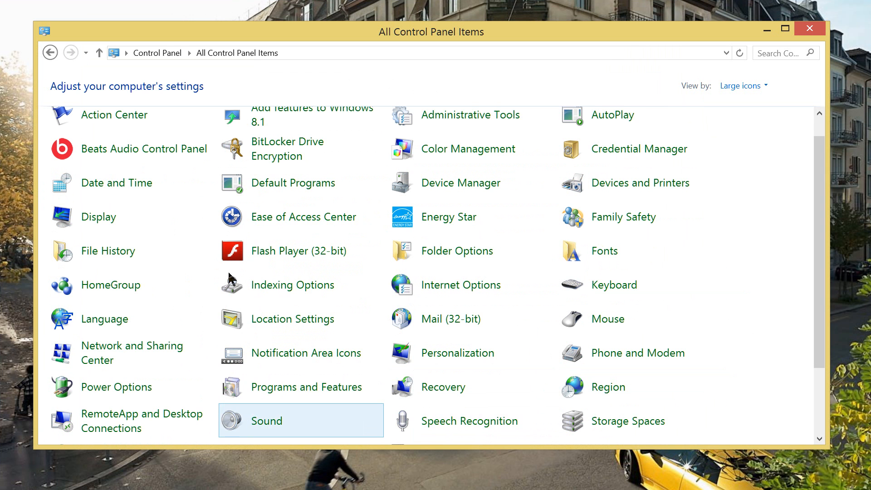
{"action": "key", "text": "Return"}
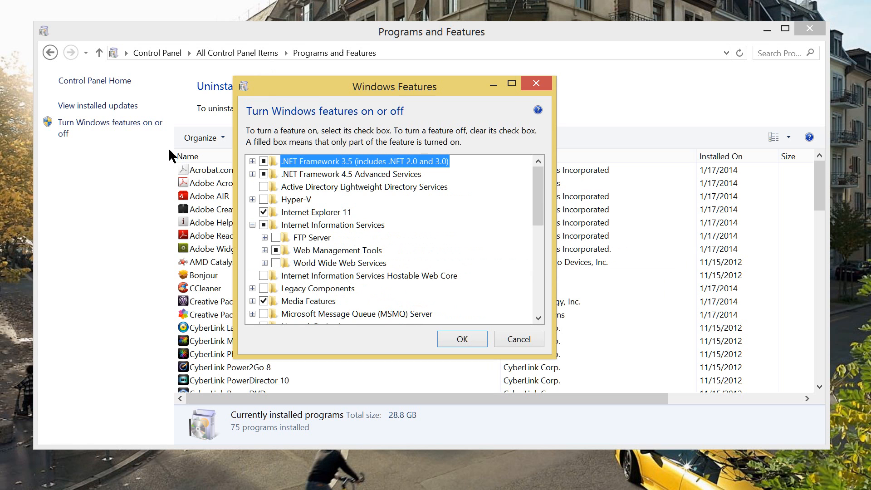
Expand FTP Server and turn on FTP Extensibility
{"action": "key", "text": "Down"}
{"action": "key", "text": "Down"}
{"action": "key", "text": "Down"}
{"action": "key", "text": "Down"}
{"action": "key", "text": "Down"}
{"action": "key", "text": "Down"}
{"action": "key", "text": "Right"}
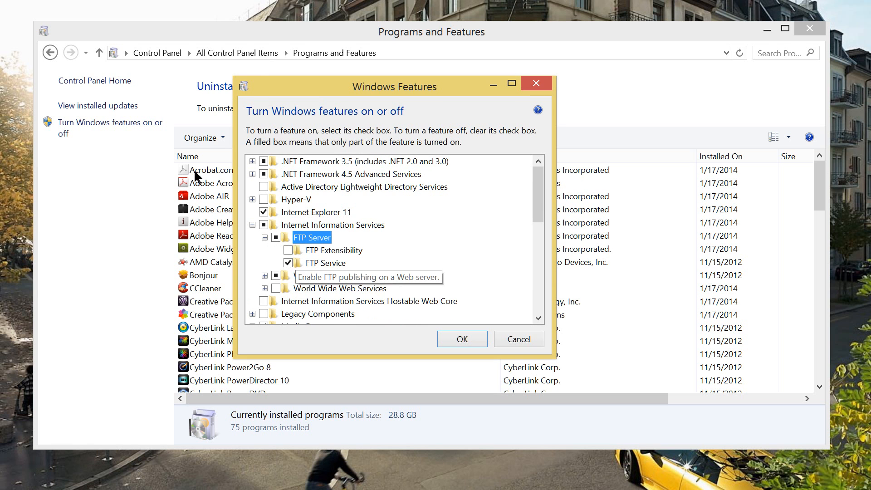
{"action": "key", "text": "Down"}
{"action": "key", "text": "space"}
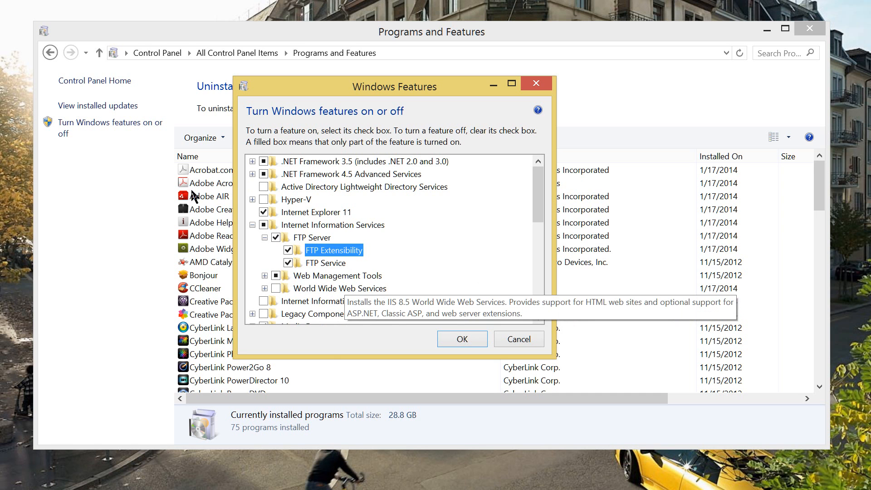
Under World Wide Web Services, turn on Security and all eight sub-features, Basic through Windows Authentication
{"action": "left_click", "coordinate": [264, 289]}
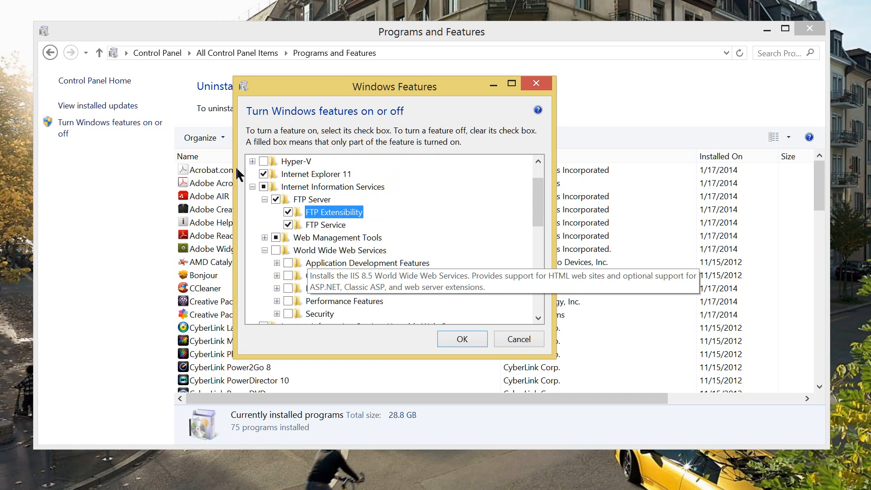
{"action": "scroll", "coordinate": [361, 152], "scroll_direction": "down", "scroll_amount": 1}
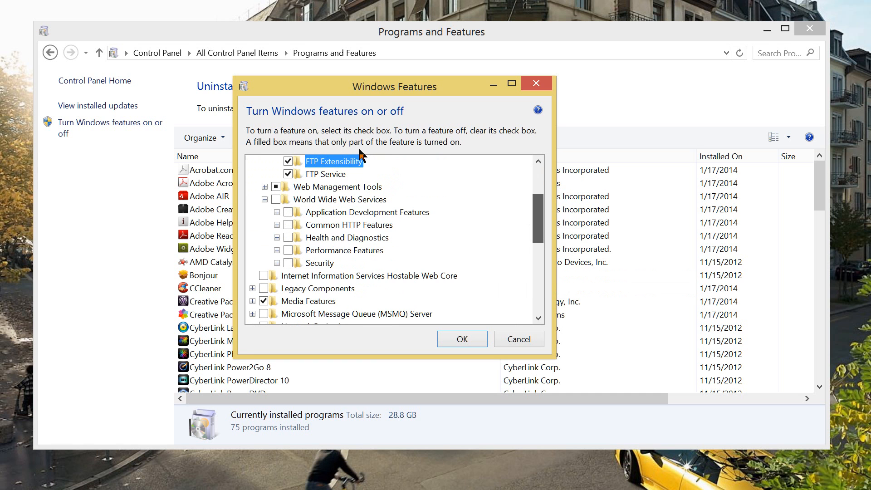
{"action": "key", "text": "Down"}
{"action": "key", "text": "Down"}
{"action": "key", "text": "Down"}
{"action": "key", "text": "Down"}
{"action": "key", "text": "Down"}
{"action": "key", "text": "Down"}
{"action": "key", "text": "Down"}
{"action": "key", "text": "Down"}
{"action": "key", "text": "space"}
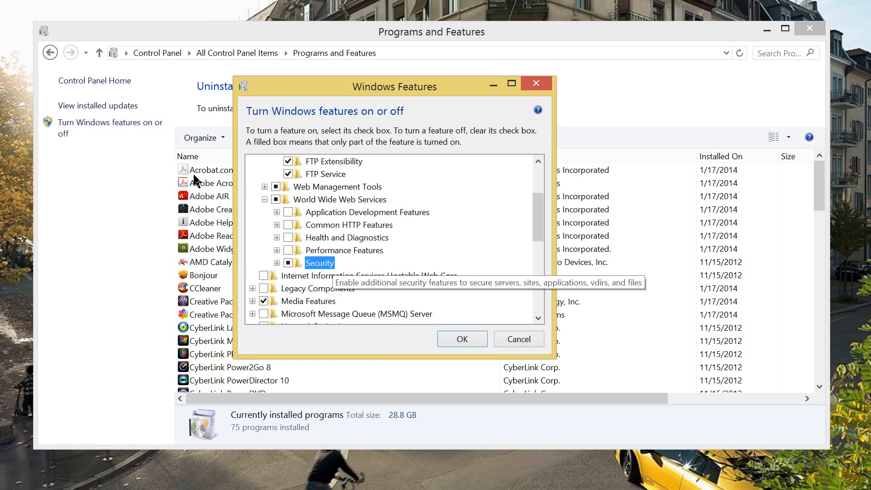
{"action": "key", "text": "Right"}
{"action": "key", "text": "Down"}
{"action": "key", "text": "Down"}
{"action": "key", "text": "Down"}
{"action": "key", "text": "Down"}
{"action": "key", "text": "Down"}
{"action": "key", "text": "Down"}
{"action": "key", "text": "Down"}
{"action": "key", "text": "Down"}
{"action": "key", "text": "Down"}
{"action": "key", "text": "space"}
{"action": "key", "text": "Up"}
{"action": "key", "text": "space"}
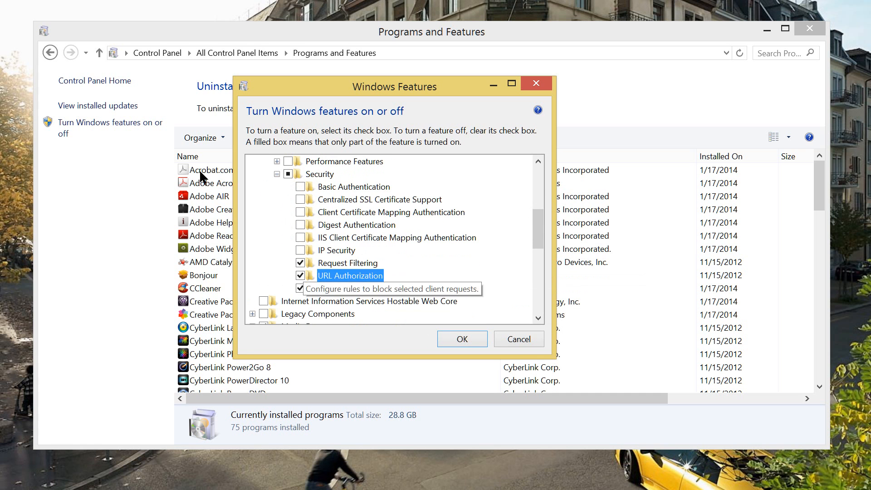
{"action": "key", "text": "Up"}
{"action": "key", "text": "Up"}
{"action": "key", "text": "space"}
{"action": "key", "text": "Up"}
{"action": "key", "text": "space"}
{"action": "key", "text": "Up"}
{"action": "key", "text": "space"}
{"action": "key", "text": "Up"}
{"action": "key", "text": "space"}
{"action": "key", "text": "Up"}
{"action": "key", "text": "space"}
{"action": "key", "text": "Up"}
{"action": "key", "text": "space"}
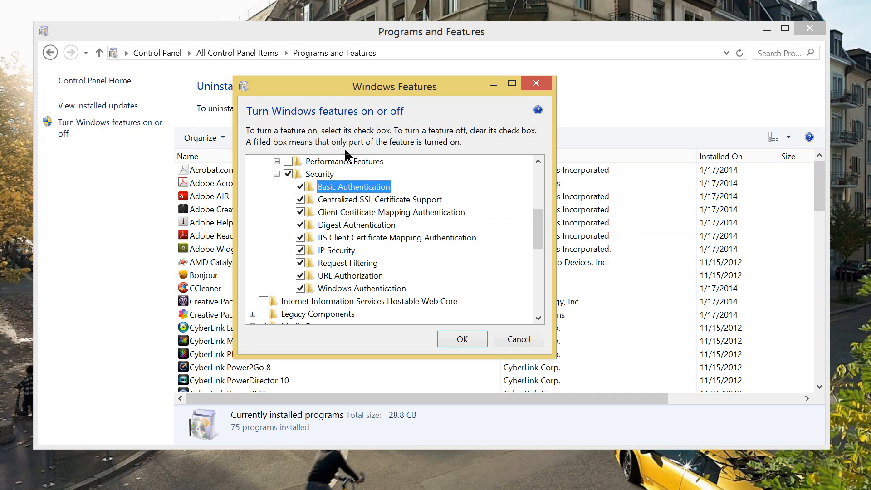
{"action": "scroll", "coordinate": [361, 142], "scroll_direction": "up", "scroll_amount": 2}
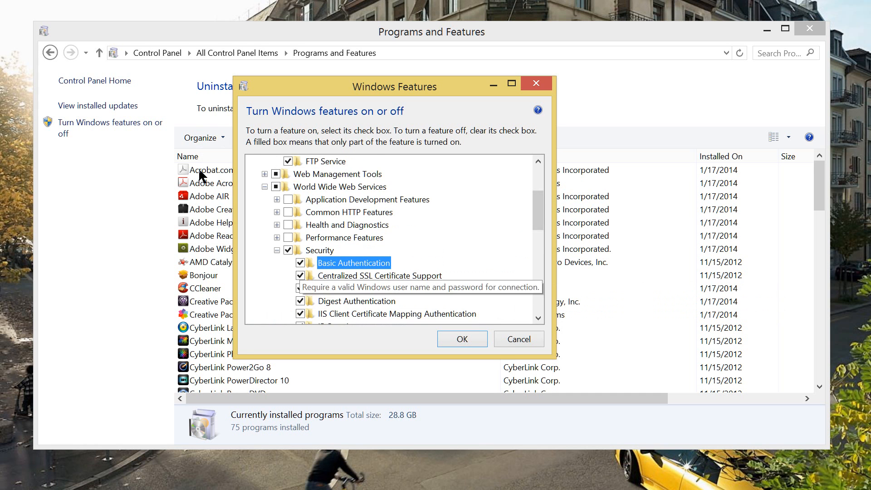
Turn on Static and Dynamic Content Compression under Performance Features
{"action": "left_click", "coordinate": [276, 238]}
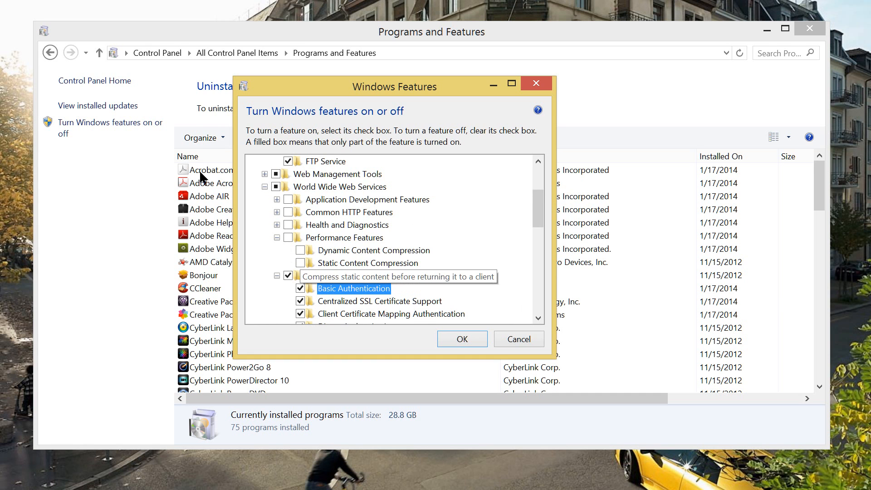
{"action": "key", "text": "Up"}
{"action": "key", "text": "Up"}
{"action": "key", "text": "space"}
{"action": "key", "text": "Up"}
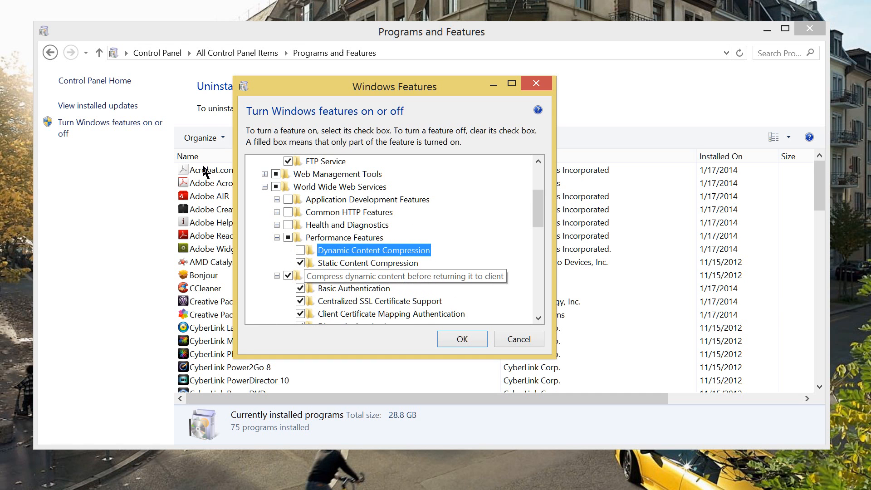
{"action": "key", "text": "space"}
Turn on Health and Diagnostics with Custom Logging, Logging Tools, ODBC Logging, Request Monitor and Tracing
{"action": "key", "text": "Up"}
{"action": "key", "text": "Up"}
{"action": "key", "text": "space"}
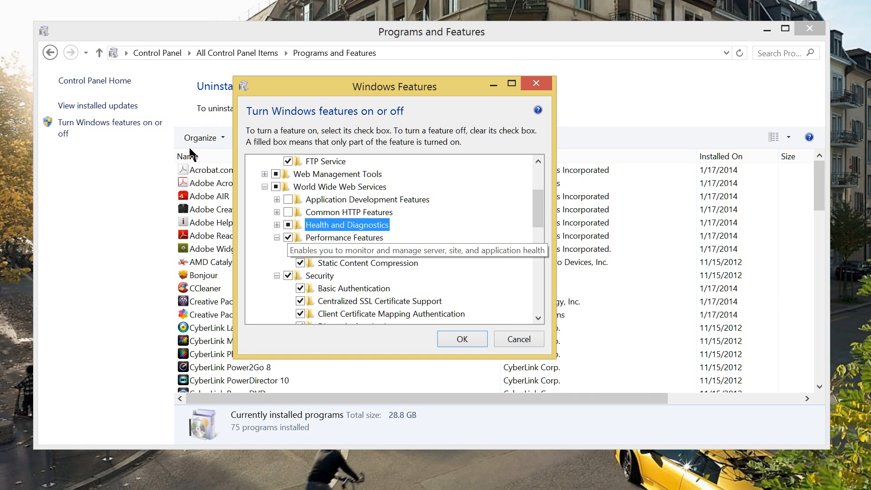
{"action": "key", "text": "Right"}
{"action": "key", "text": "Down"}
{"action": "key", "text": "space"}
{"action": "key", "text": "Down"}
{"action": "key", "text": "Down"}
{"action": "key", "text": "space"}
{"action": "key", "text": "Down"}
{"action": "key", "text": "space"}
{"action": "key", "text": "Down"}
{"action": "key", "text": "space"}
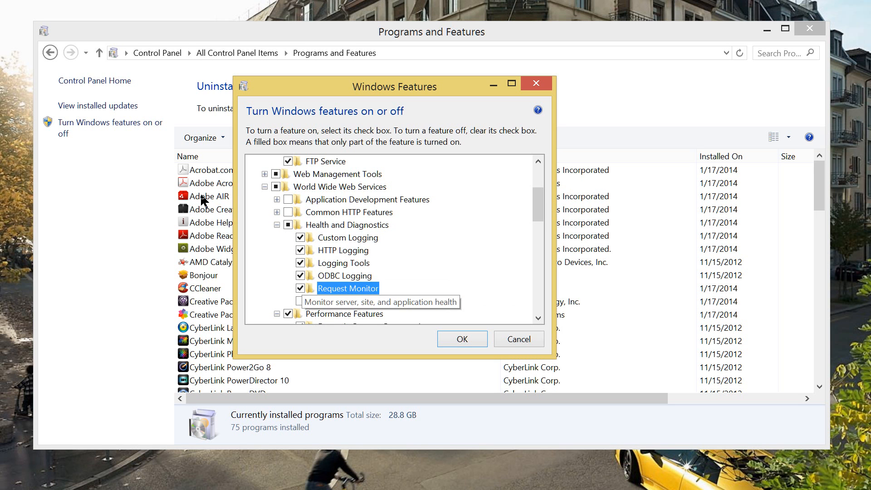
{"action": "key", "text": "Down"}
{"action": "key", "text": "space"}
Turn on Common HTTP Features, including HTTP Redirection and WebDAV Publishing
{"action": "left_click", "coordinate": [288, 212]}
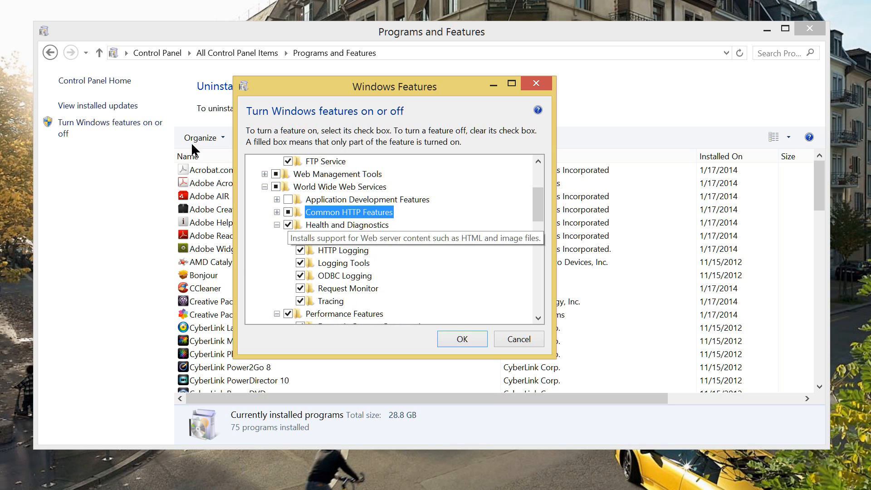
{"action": "left_click", "coordinate": [277, 212]}
{"action": "left_click", "coordinate": [300, 262]}
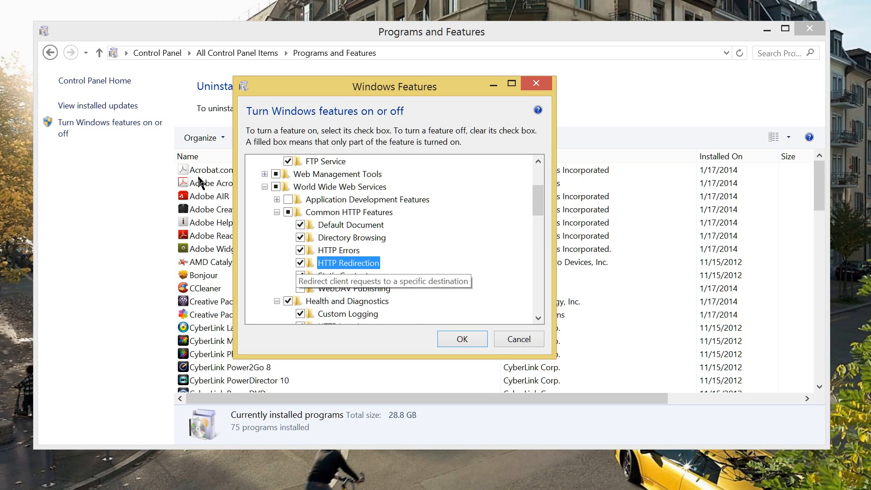
{"action": "left_click", "coordinate": [300, 288]}
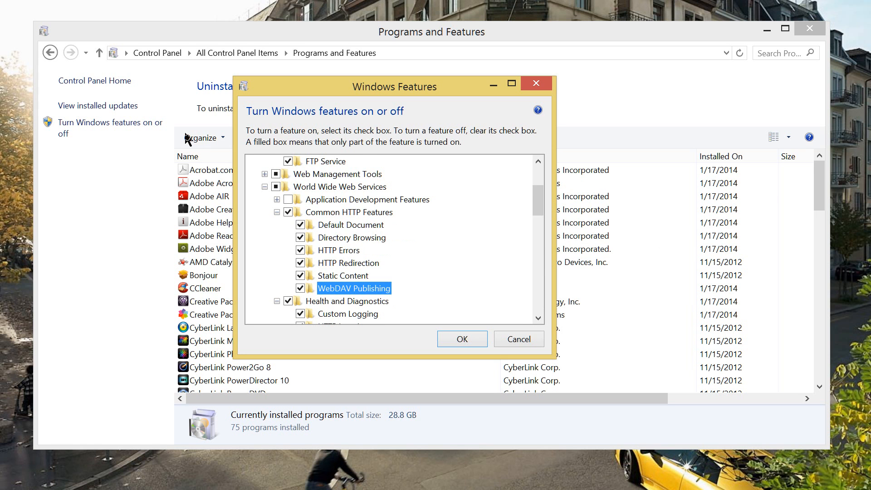
Turn on all Application Development Features, from .NET Extensibility 3.5 through WebSocket Protocol
{"action": "left_click", "coordinate": [277, 200]}
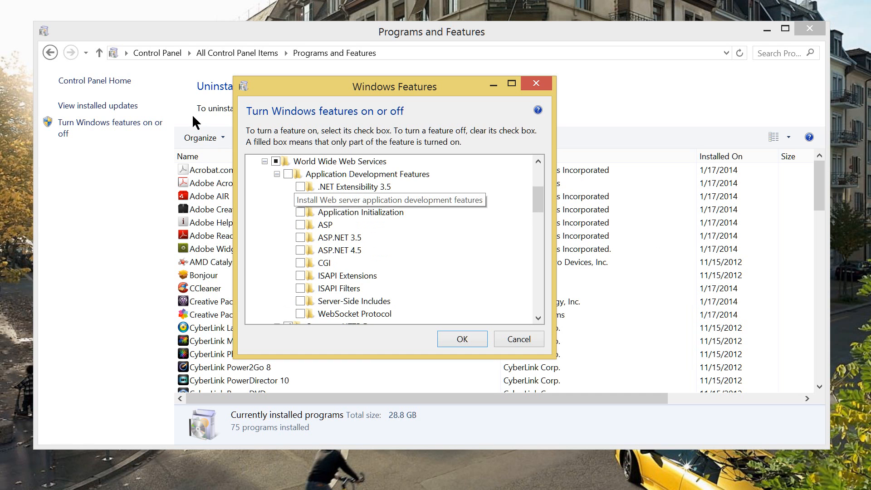
{"action": "left_click", "coordinate": [287, 174]}
{"action": "left_click", "coordinate": [300, 186]}
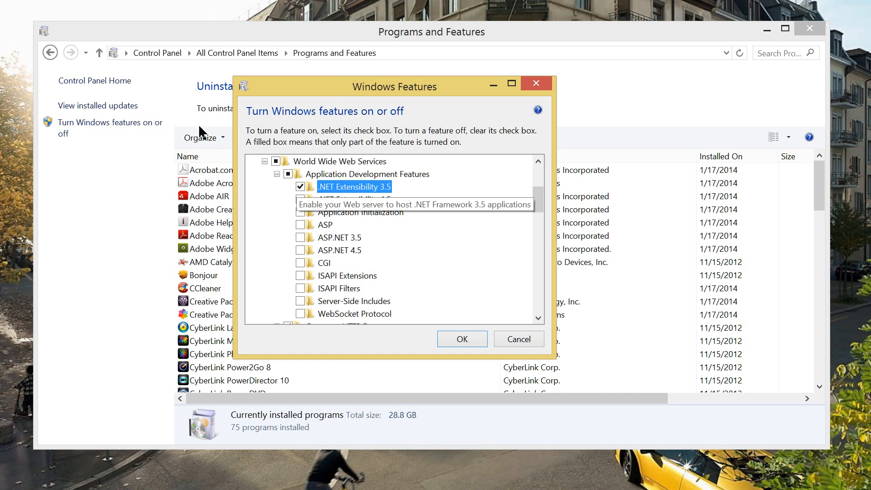
{"action": "left_click", "coordinate": [300, 199]}
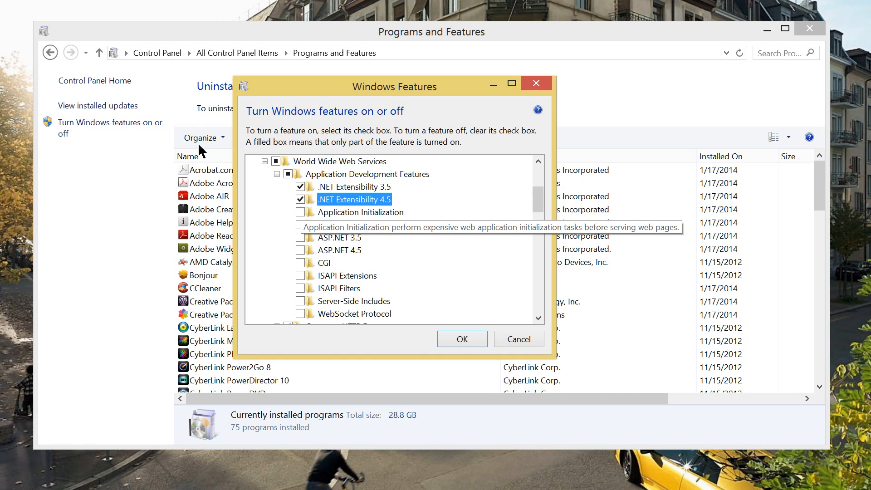
{"action": "left_click", "coordinate": [300, 212]}
{"action": "left_click", "coordinate": [300, 225]}
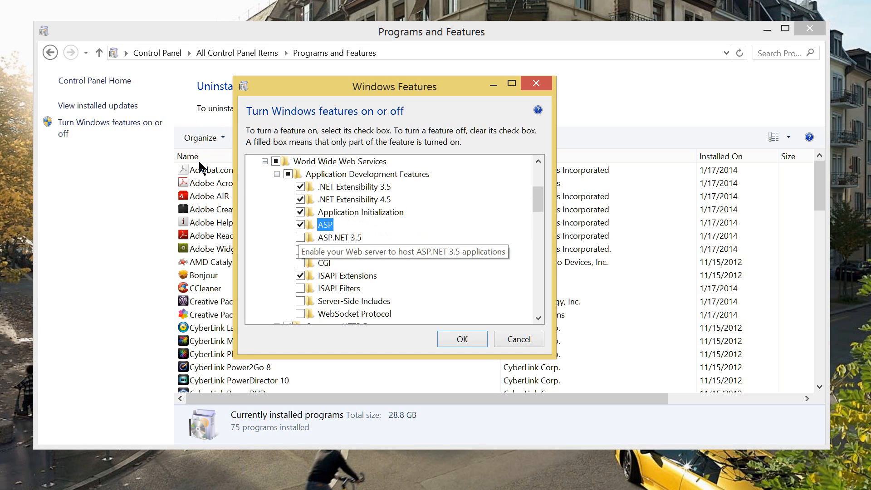
{"action": "left_click", "coordinate": [300, 237]}
{"action": "left_click", "coordinate": [300, 250]}
{"action": "left_click", "coordinate": [300, 263]}
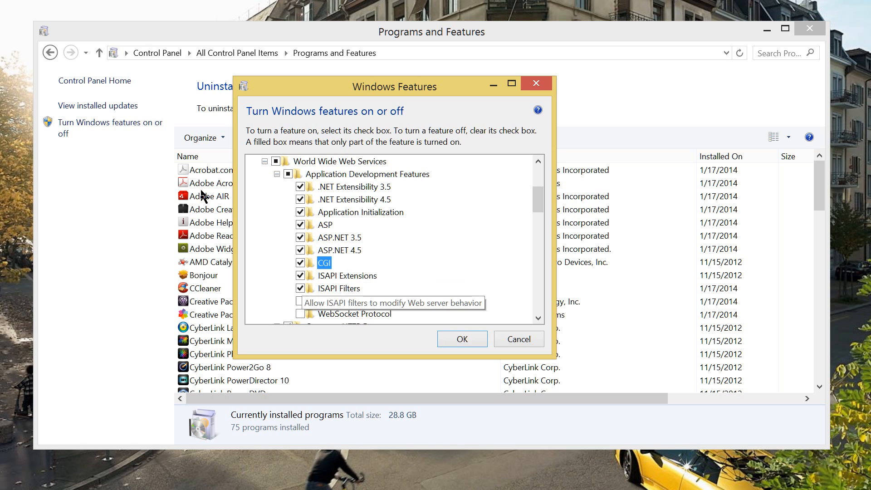
{"action": "left_click", "coordinate": [300, 301]}
{"action": "left_click", "coordinate": [299, 313]}
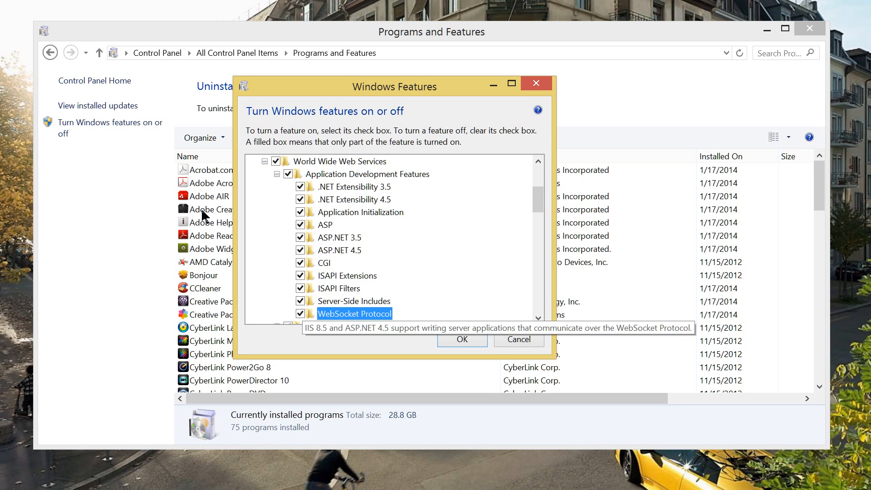
{"action": "scroll", "coordinate": [362, 138], "scroll_direction": "up", "scroll_amount": 3}
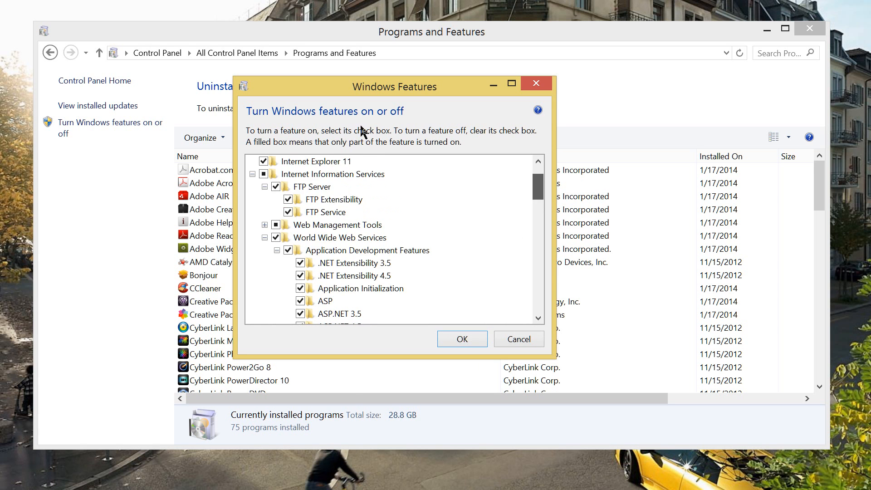
Apply the selected IIS features, close the completion dialog, and return to All Control Panel Items
{"action": "key", "text": "Left"}
{"action": "key", "text": "Left"}
{"action": "key", "text": "Left"}
{"action": "key", "text": "Left"}
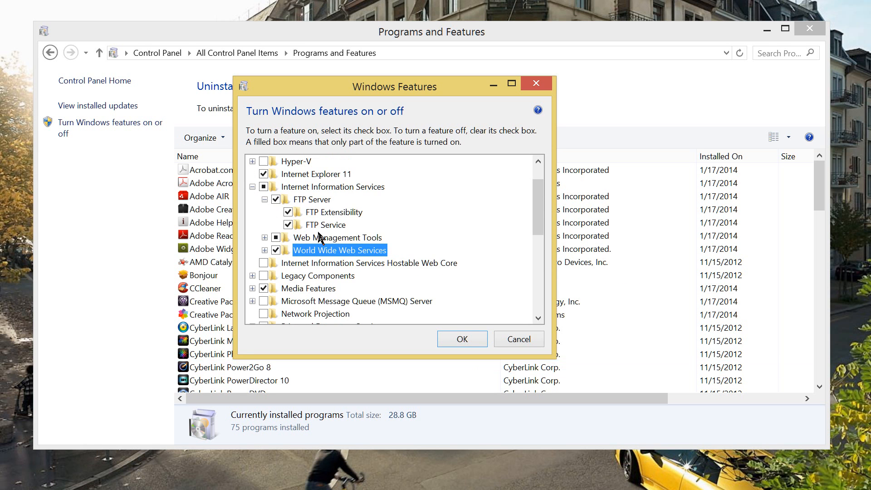
{"action": "key", "text": "Return"}
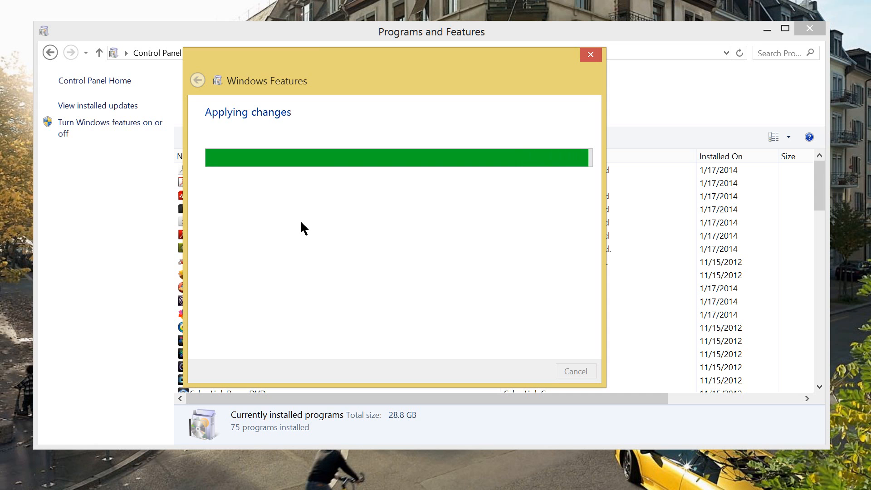
{"action": "left_click_drag", "start_coordinate": [318, 47], "coordinate": [335, 57]}
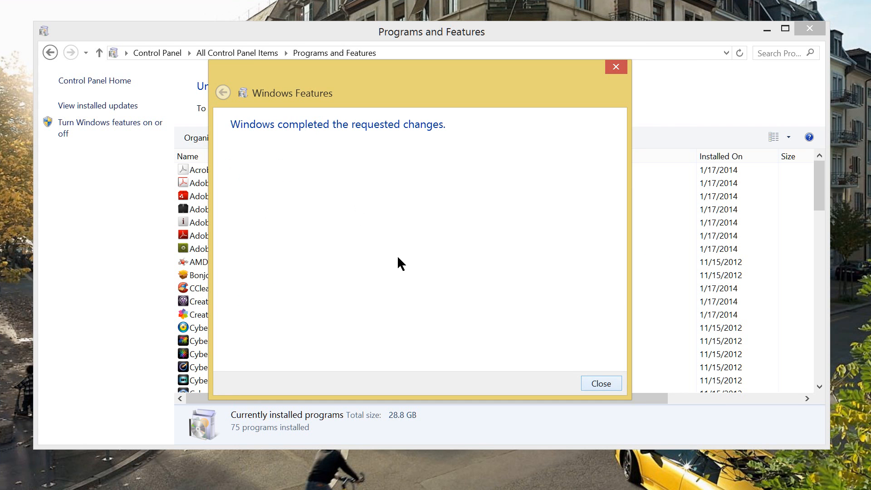
{"action": "key", "text": "Return"}
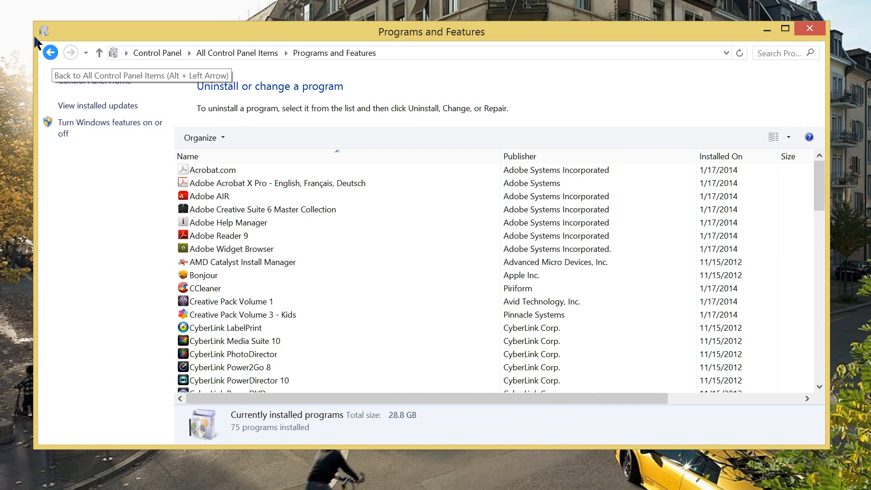
{"action": "left_click", "coordinate": [50, 52]}
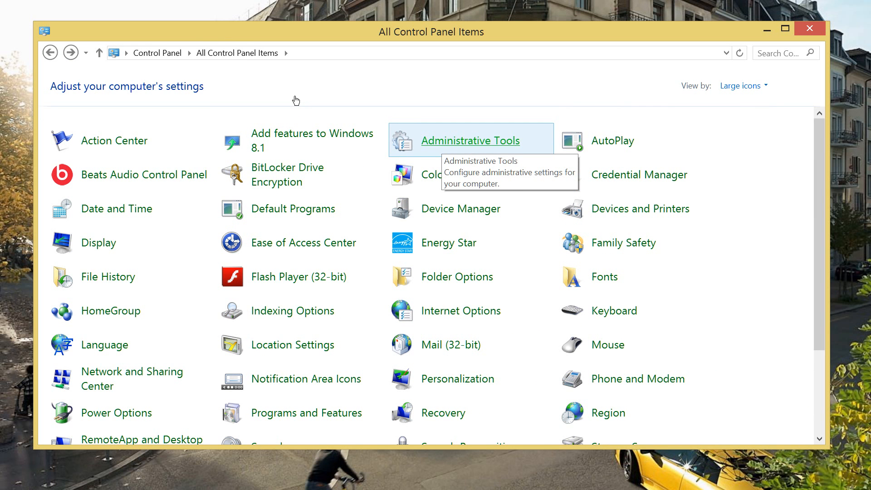
Open Administrative Tools from All Control Panel Items
{"action": "left_click", "coordinate": [441, 143]}
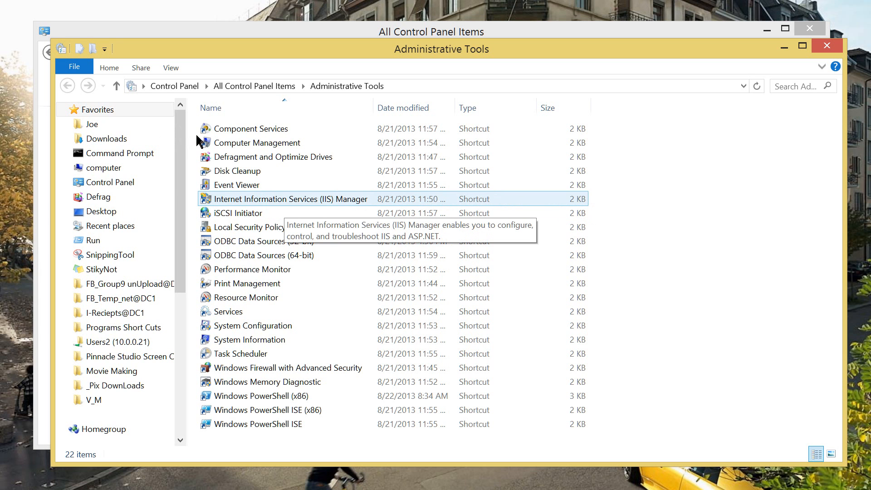
Launch the Internet Information Services (IIS) Manager shortcut
{"action": "left_click", "coordinate": [229, 136]}
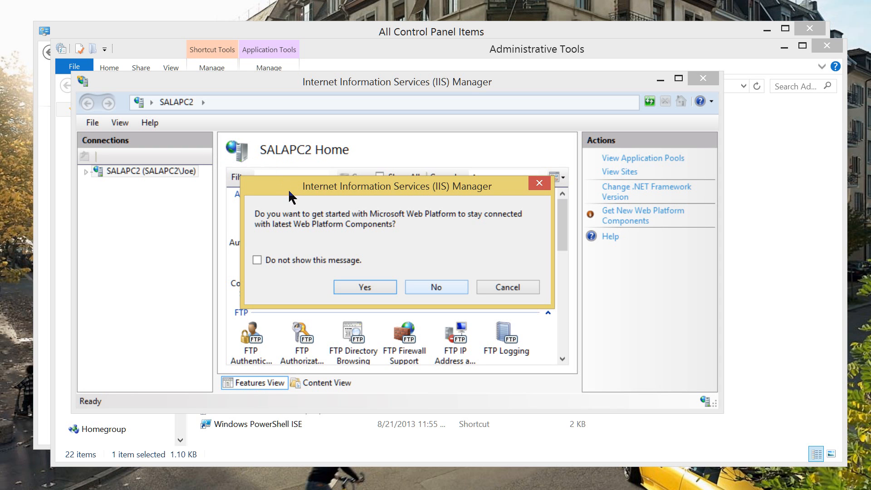
Decline the Microsoft Web Platform getting-started prompt
{"action": "key", "text": "Return"}
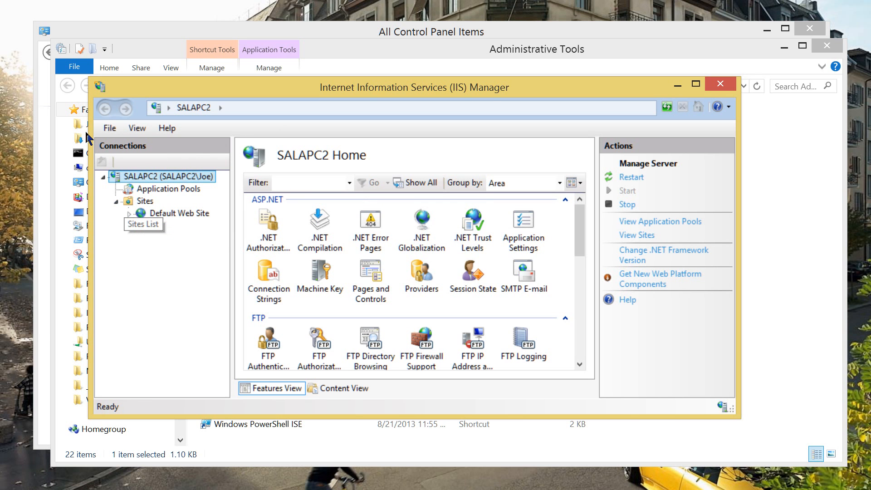
Start the Add FTP Site wizard from the Sites node's shortcut menu
{"action": "right_click", "coordinate": [131, 201]}
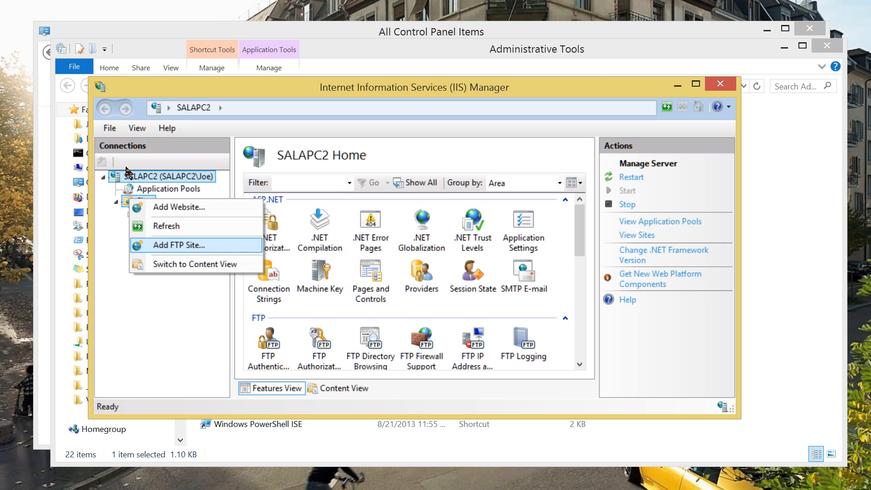
{"action": "key", "text": "Return"}
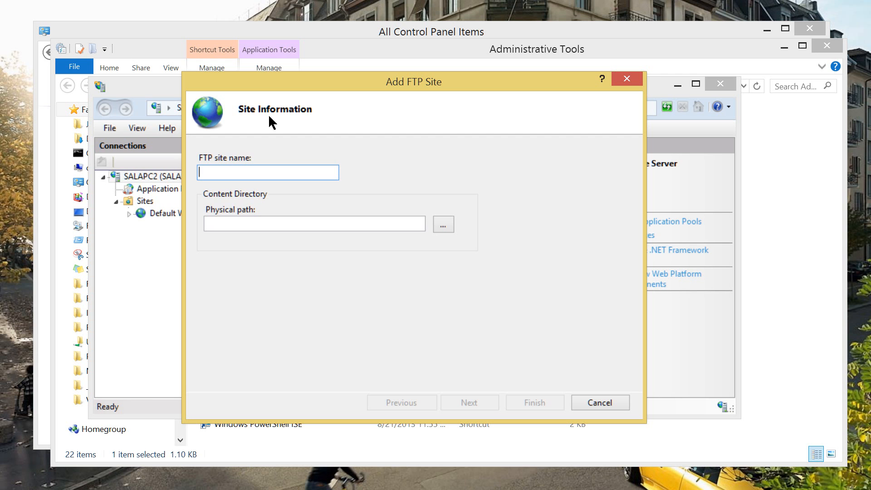
Name the site FTP, set its physical path to a new C:\FTP folder, and continue
{"action": "type", "text": "FTP"}
{"action": "key", "text": "space"}
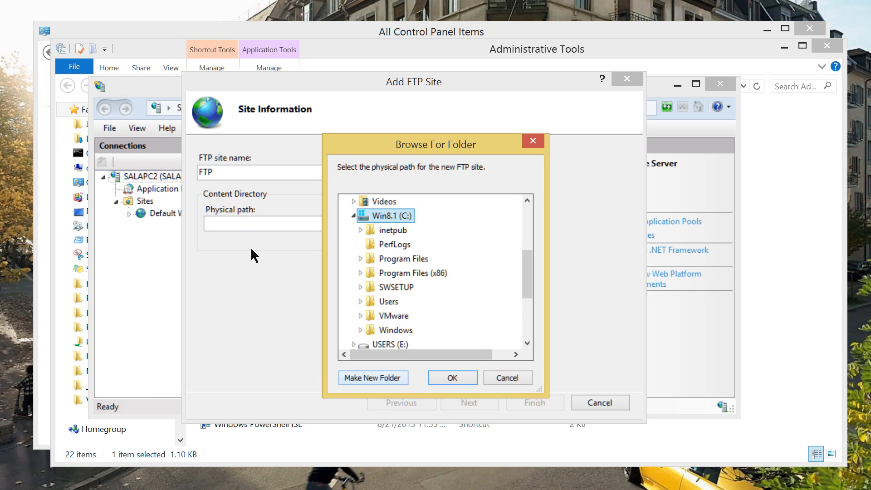
{"action": "key", "text": "space"}
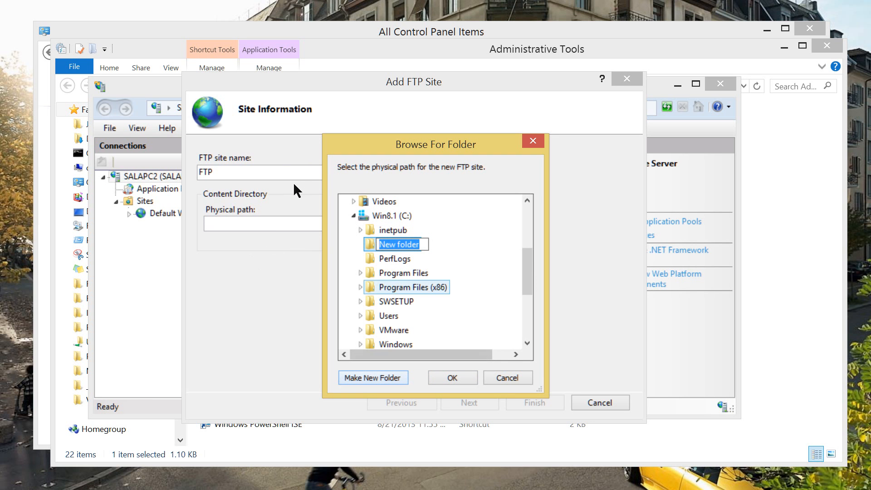
{"action": "type", "text": "FTPO"}
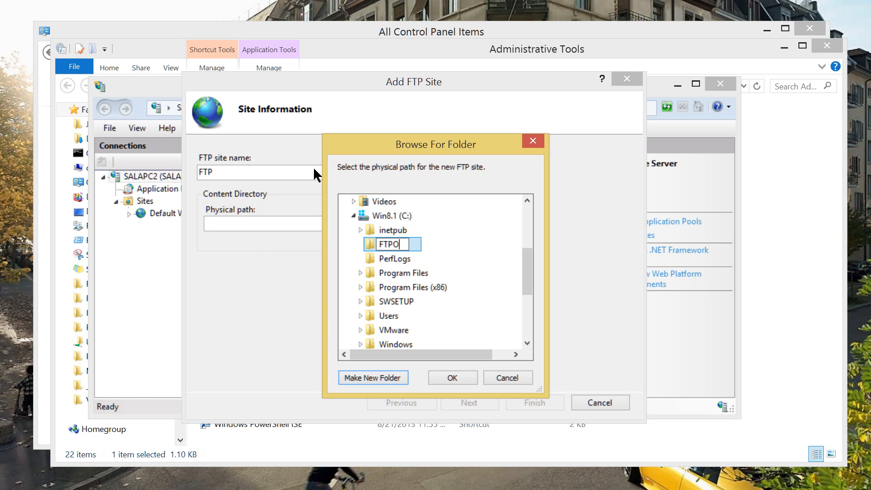
{"action": "key", "text": "BackSpace"}
{"action": "key", "text": "Return"}
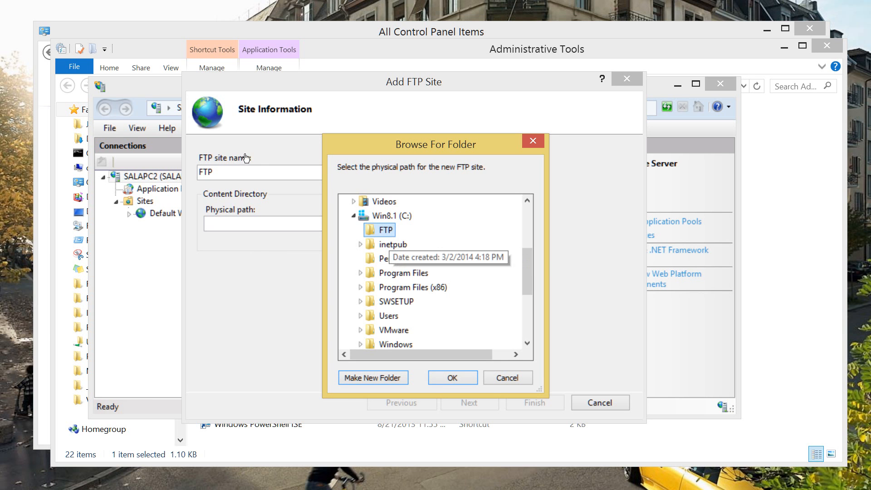
{"action": "key", "text": "Return"}
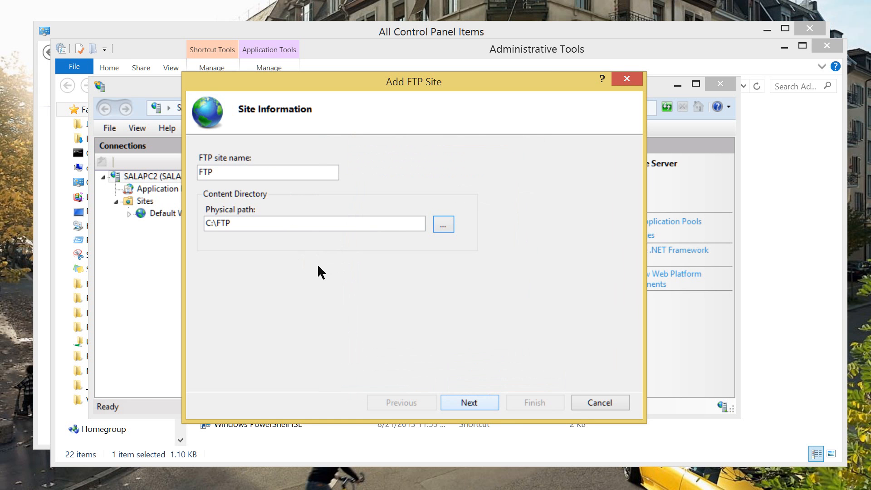
{"action": "key", "text": "Return"}
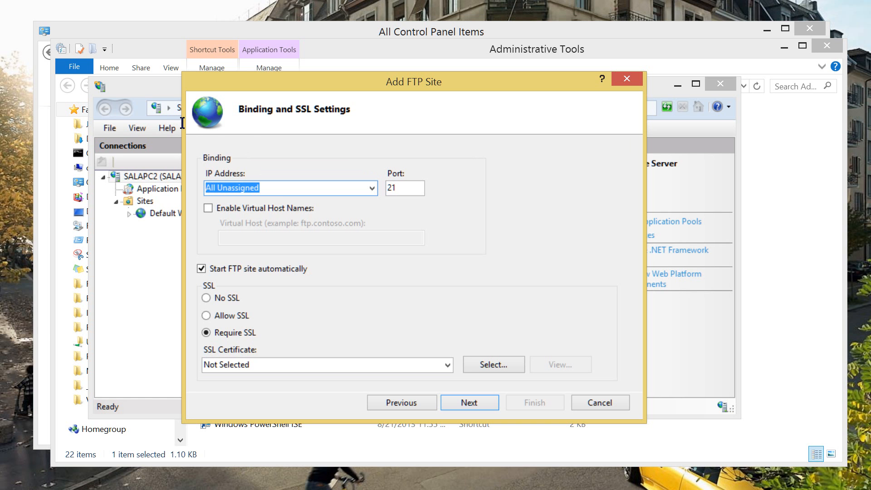
Bind the FTP site to IP 10.0.0.20, port 21, with No SSL, and continue
{"action": "key", "text": "alt+Down"}
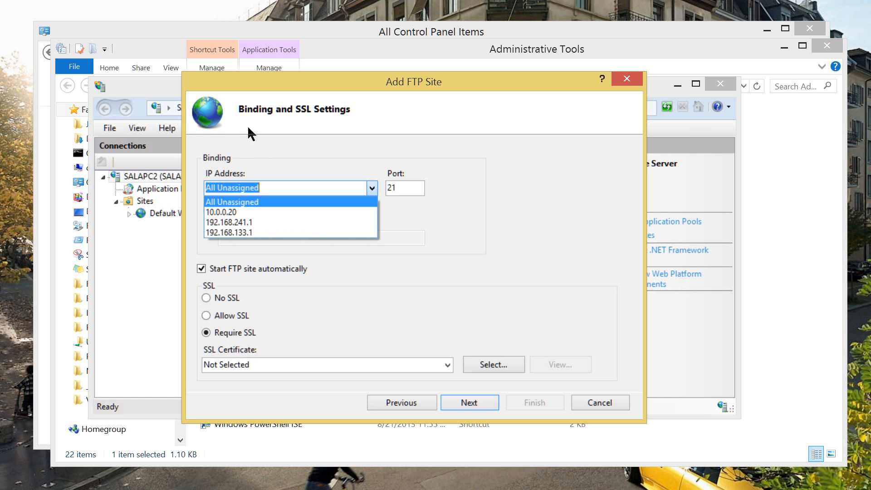
{"action": "key", "text": "Down"}
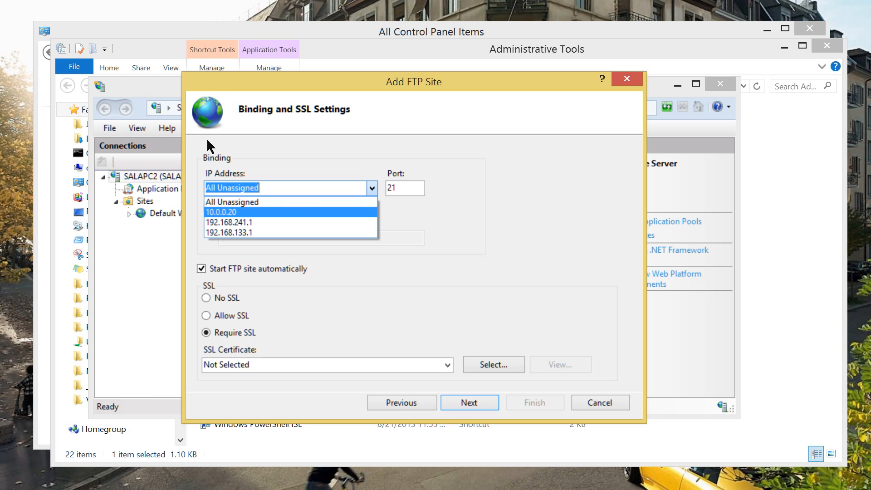
{"action": "key", "text": "Return"}
{"action": "left_click", "coordinate": [286, 187]}
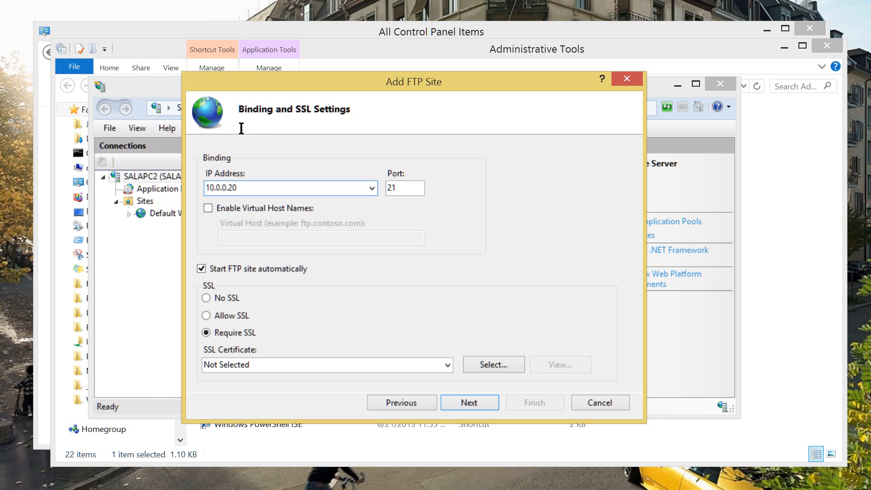
{"action": "left_click", "coordinate": [371, 188]}
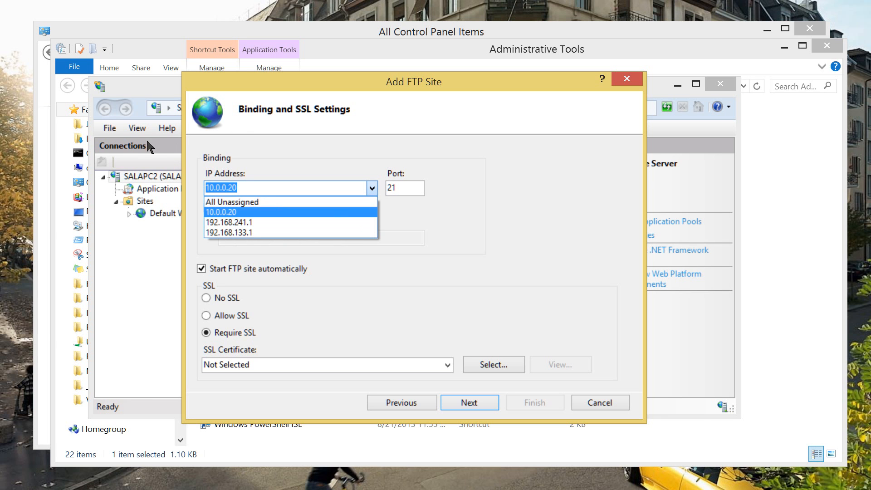
{"action": "left_click", "coordinate": [226, 212]}
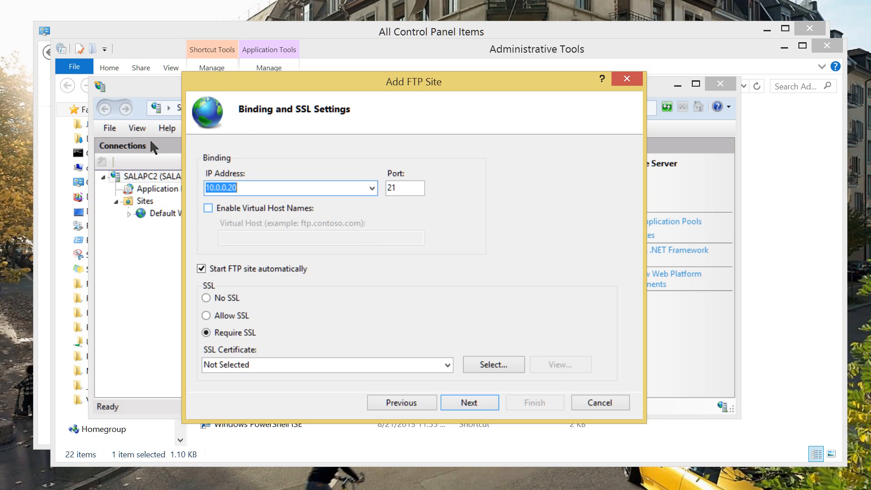
{"action": "left_click", "coordinate": [265, 189]}
{"action": "left_click", "coordinate": [206, 297]}
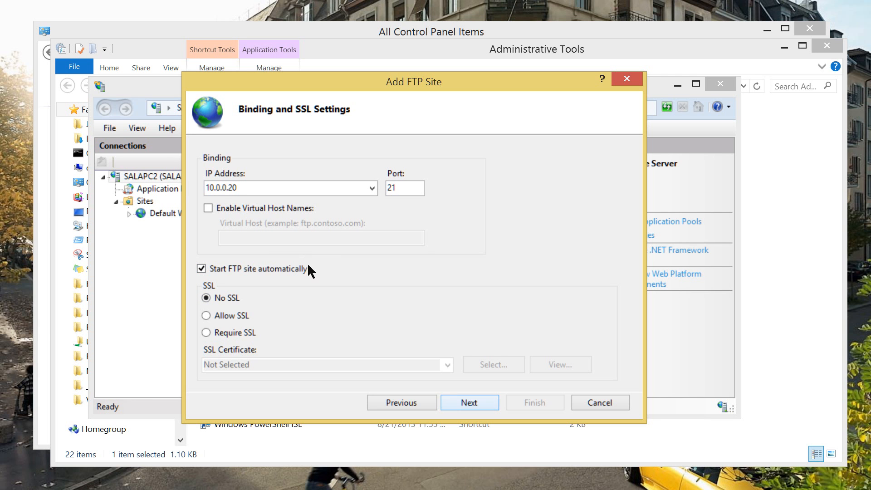
{"action": "key", "text": "Tab"}
{"action": "key", "text": "shift+Tab"}
{"action": "key", "text": "End"}
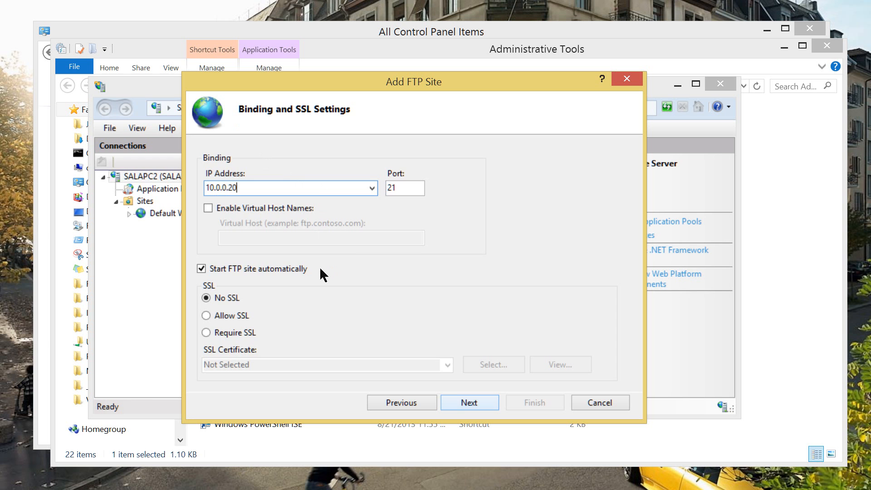
{"action": "key", "text": "Return"}
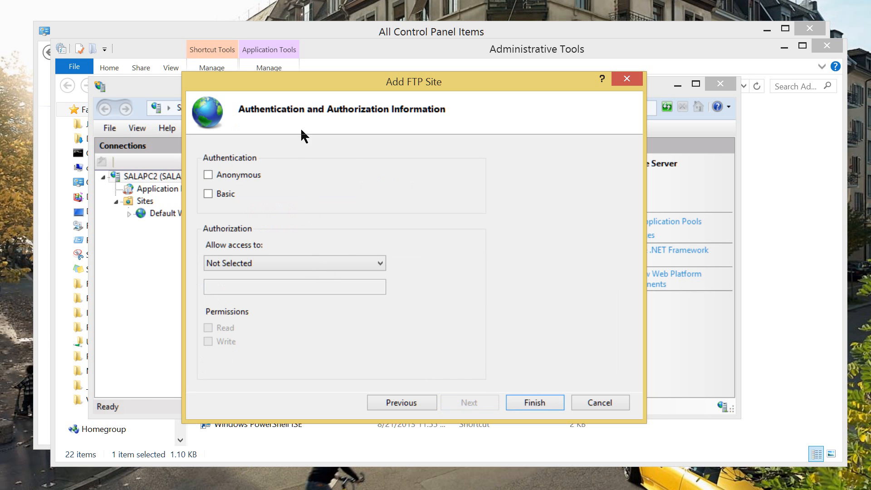
Keep Basic authentication for the FTP site and allow access to All users
{"action": "key", "text": "Tab"}
{"action": "key", "text": "space"}
{"action": "key", "text": "shift+Tab"}
{"action": "key", "text": "space"}
{"action": "key", "text": "Tab"}
{"action": "key", "text": "space"}
{"action": "key", "text": "shift+Tab"}
{"action": "key", "text": "space"}
{"action": "key", "text": "space"}
{"action": "key", "text": "Tab"}
{"action": "key", "text": "alt+Down"}
{"action": "key", "text": "Down"}
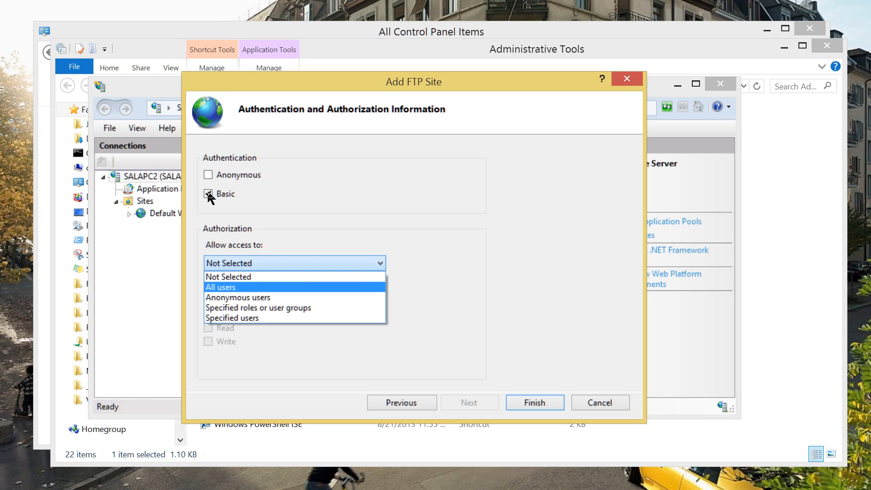
{"action": "key", "text": "Return"}
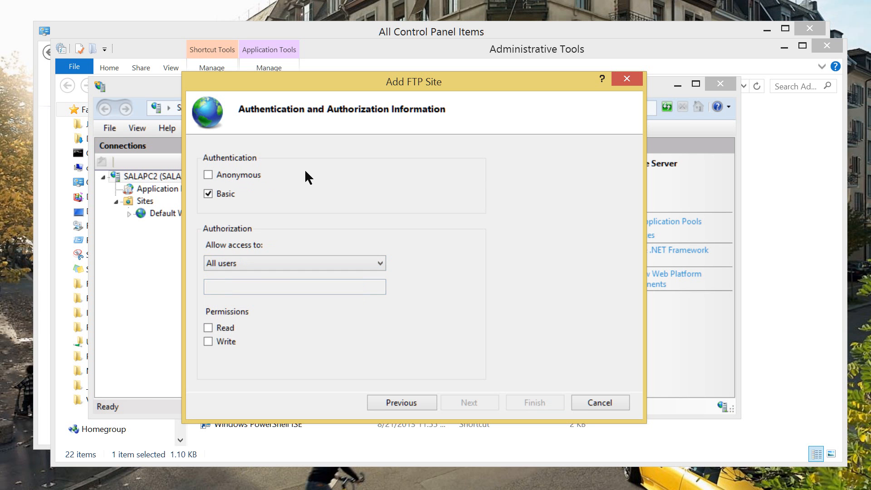
Grant Read and Write permissions and finish the Add FTP Site wizard
{"action": "mouse_move", "coordinate": [341, 77]}
{"action": "left_mouse_down"}
{"action": "mouse_move", "coordinate": [344, 31]}
{"action": "mouse_move", "coordinate": [340, 64]}
{"action": "left_mouse_up"}
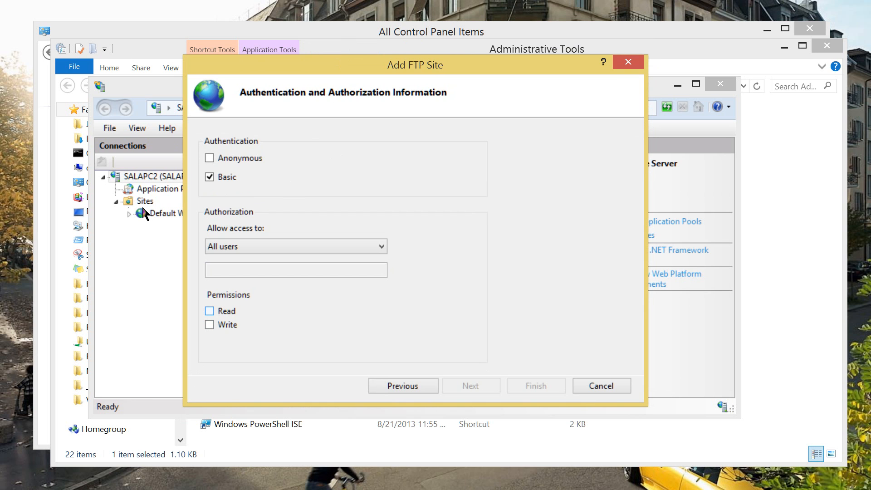
{"action": "left_click", "coordinate": [209, 310]}
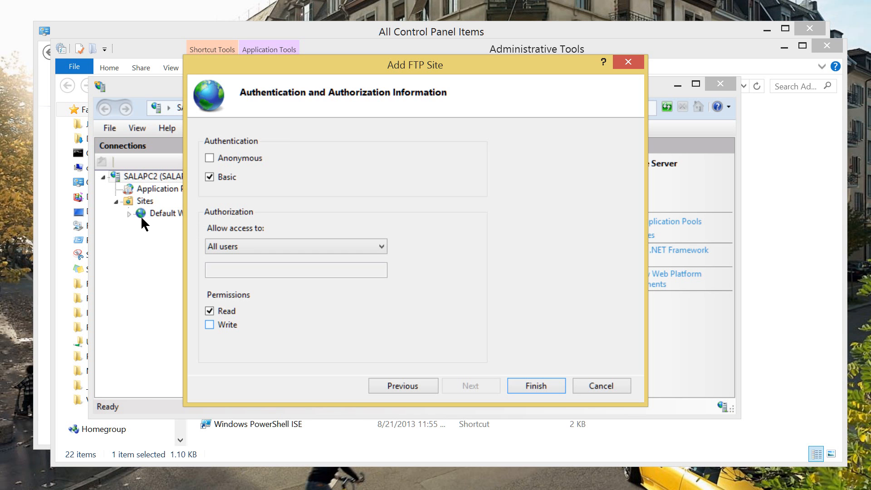
{"action": "key", "text": "space"}
{"action": "key", "text": "Up"}
{"action": "key", "text": "Return"}
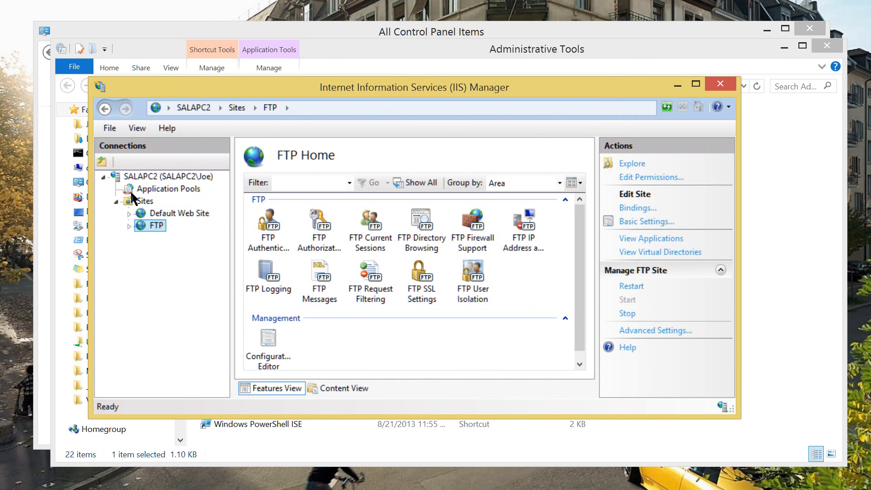
Shift the IIS Manager window aside and open File Explorer with Win+E
{"action": "left_click_drag", "start_coordinate": [306, 92], "coordinate": [339, 51]}
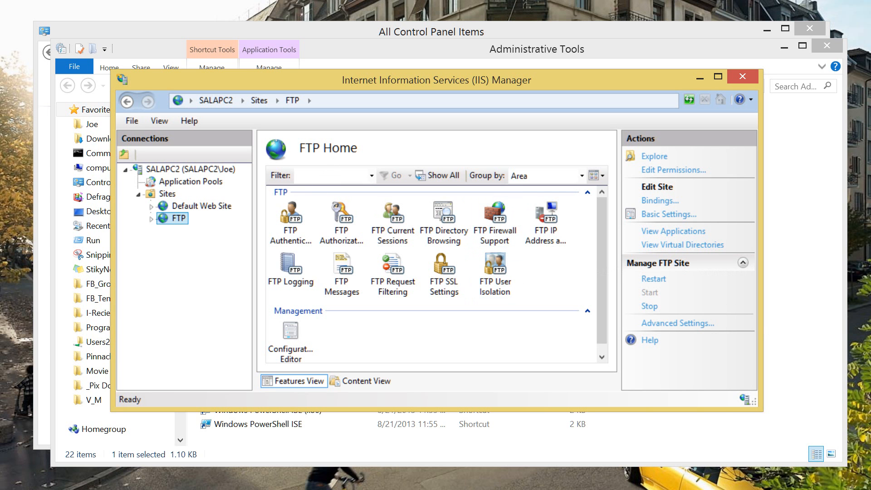
{"action": "key", "text": "super+e"}
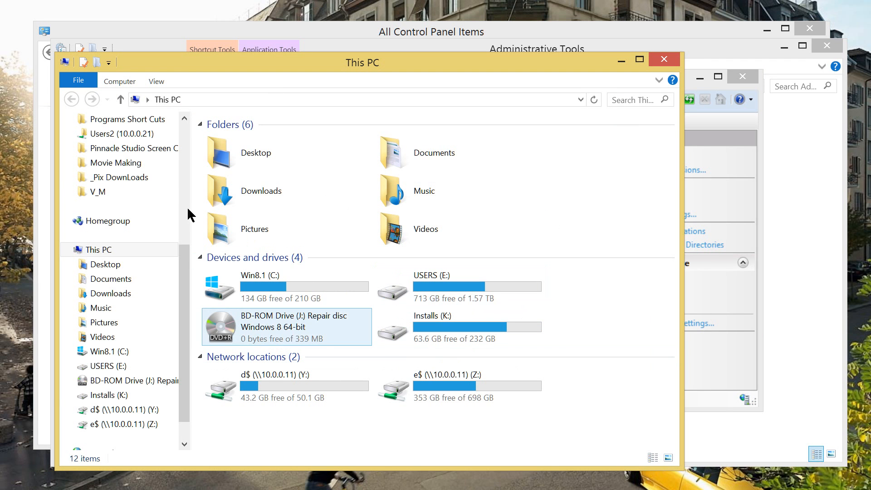
Open C:\FTP and create a new folder named TEST there
{"action": "key", "text": "Up"}
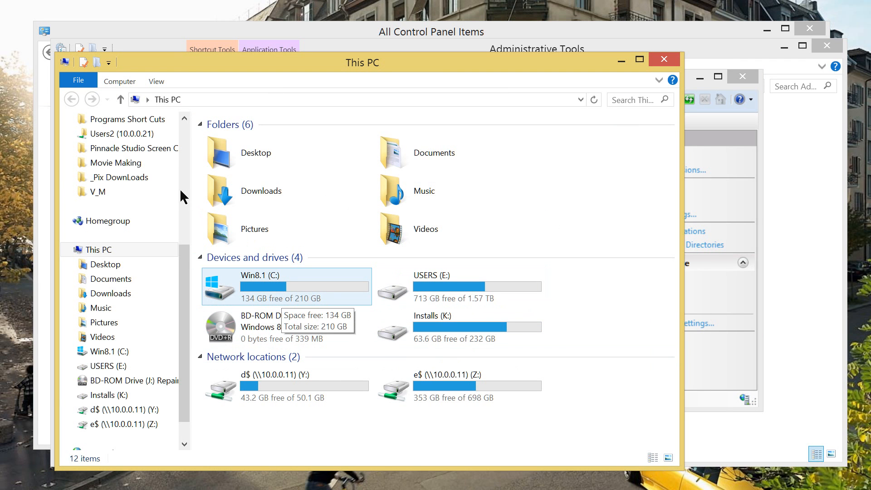
{"action": "key", "text": "Return"}
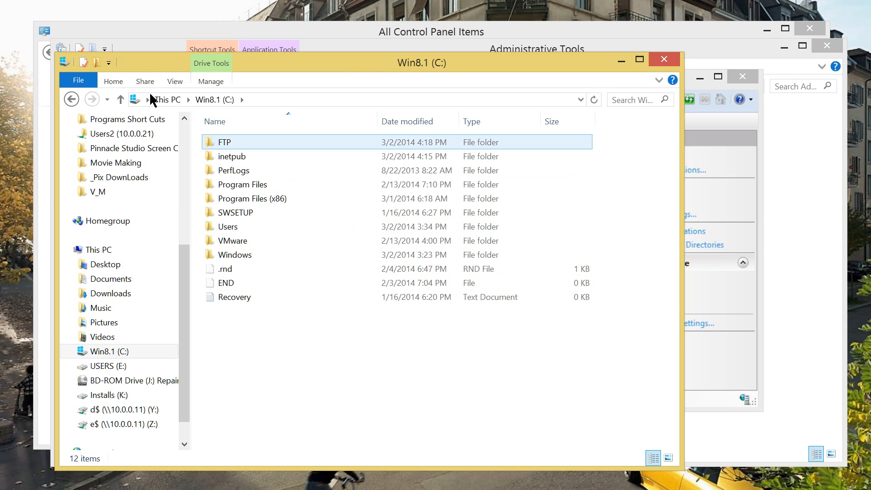
{"action": "key", "text": "Return"}
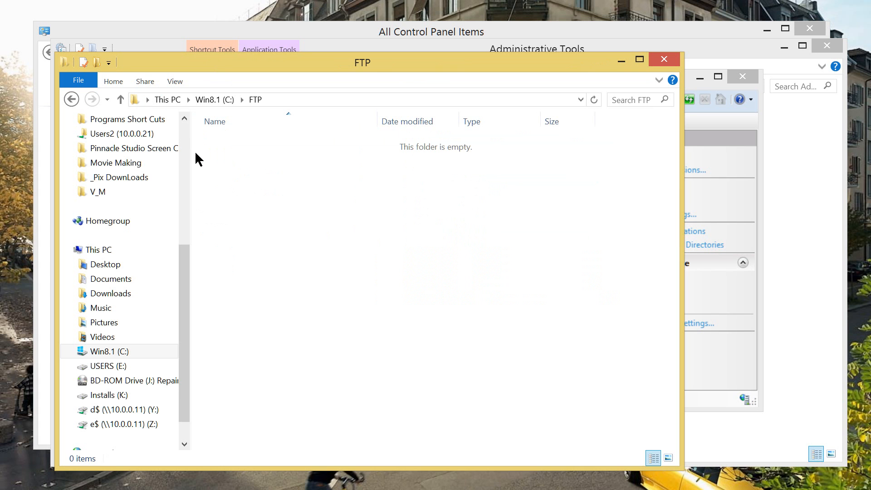
{"action": "key", "text": "shift+F10"}
{"action": "key", "text": "Down"}
{"action": "key", "text": "Down"}
{"action": "key", "text": "Down"}
{"action": "key", "text": "Down"}
{"action": "key", "text": "Down"}
{"action": "key", "text": "Down"}
{"action": "key", "text": "Down"}
{"action": "key", "text": "Down"}
{"action": "key", "text": "Down"}
{"action": "key", "text": "Down"}
{"action": "key", "text": "Down"}
{"action": "key", "text": "Down"}
{"action": "key", "text": "Right"}
{"action": "key", "text": "Up"}
{"action": "key", "text": "Up"}
{"action": "key", "text": "Up"}
{"action": "key", "text": "Up"}
{"action": "key", "text": "Up"}
{"action": "key", "text": "Up"}
{"action": "key", "text": "Up"}
{"action": "key", "text": "Up"}
{"action": "key", "text": "Up"}
{"action": "key", "text": "Up"}
{"action": "key", "text": "Up"}
{"action": "key", "text": "Up"}
{"action": "key", "text": "Up"}
{"action": "key", "text": "Up"}
{"action": "key", "text": "Up"}
{"action": "key", "text": "Return"}
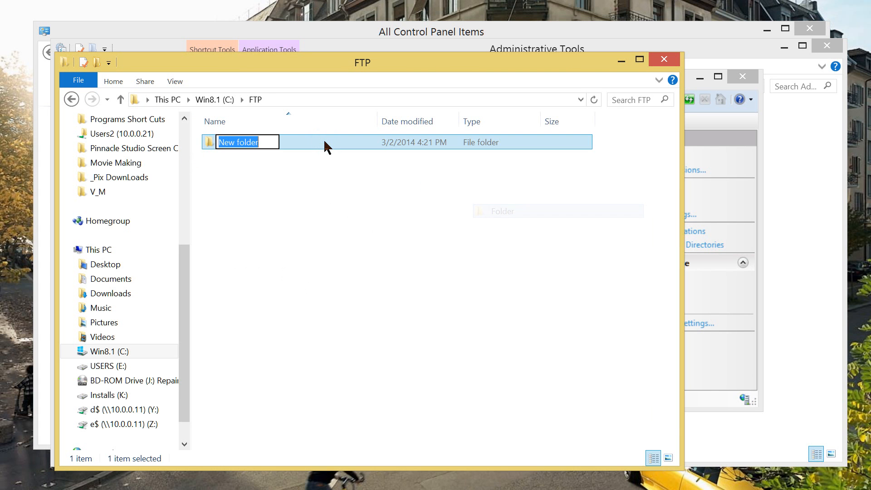
{"action": "type", "text": "TEST"}
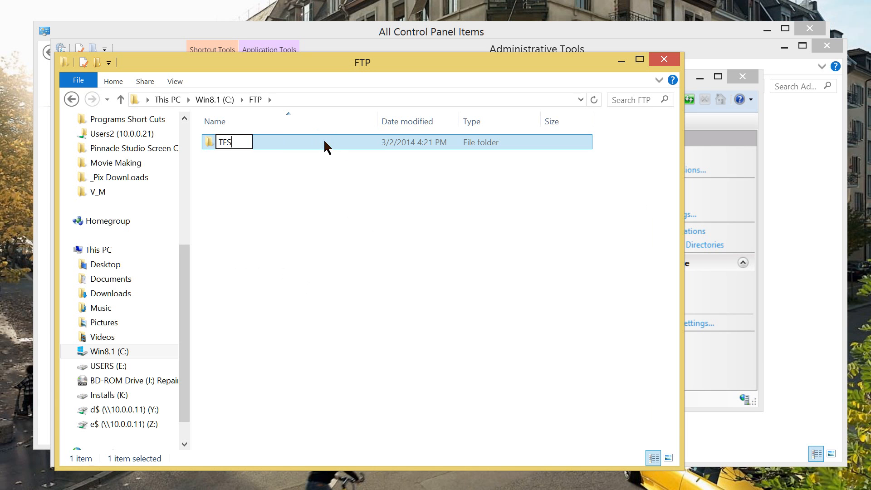
{"action": "key", "text": "Return"}
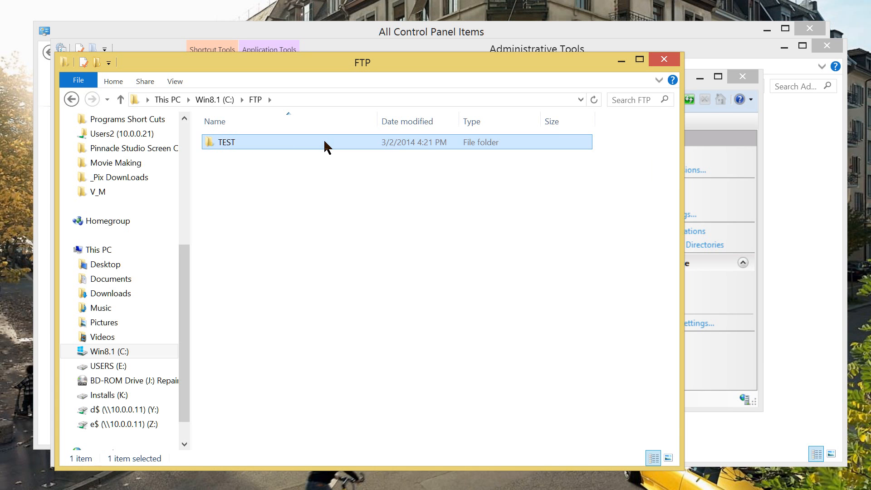
Inside TEST, create a text document named TEST and open it
{"action": "double_click", "coordinate": [324, 141]}
{"action": "key", "text": "shift+F10"}
{"action": "key", "text": "Up"}
{"action": "key", "text": "Up"}
{"action": "key", "text": "Right"}
{"action": "key", "text": "Up"}
{"action": "key", "text": "Up"}
{"action": "key", "text": "Up"}
{"action": "key", "text": "Up"}
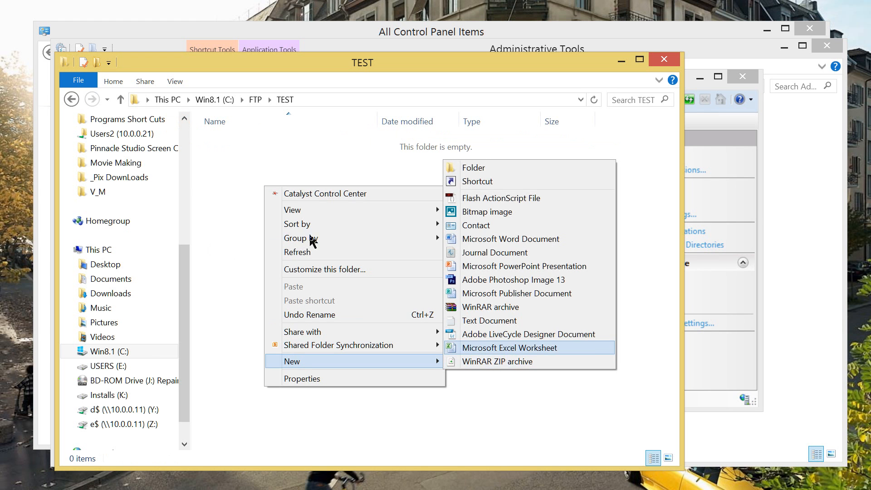
{"action": "key", "text": "Return"}
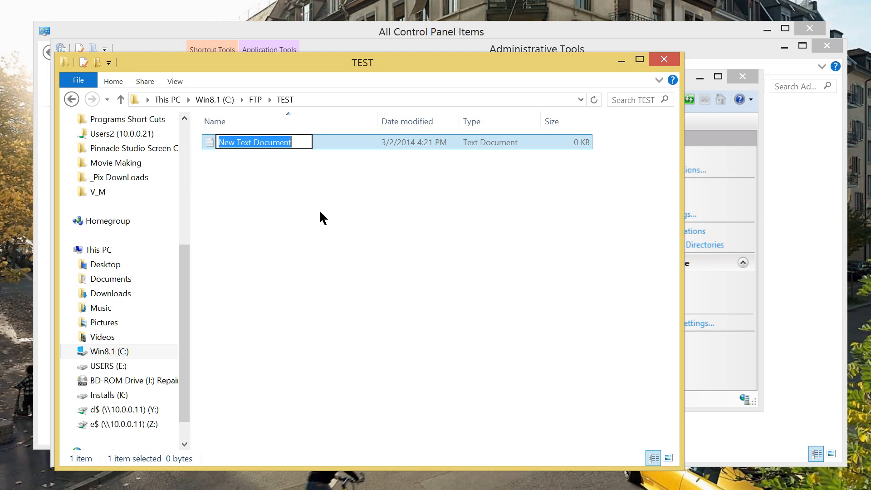
{"action": "type", "text": "TES"}
{"action": "type", "text": "T"}
{"action": "key", "text": "Return"}
{"action": "key", "text": "Return"}
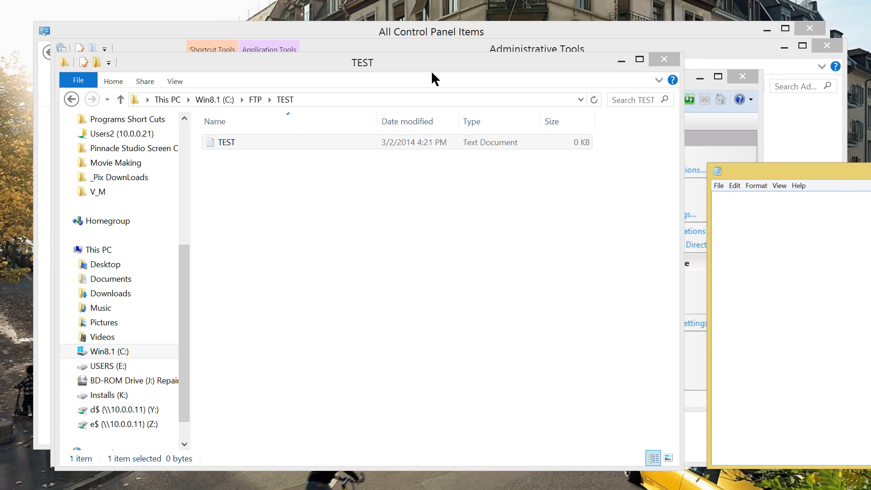
Type 123 into TEST.txt and save it while closing Notepad
{"action": "left_click", "coordinate": [548, 114]}
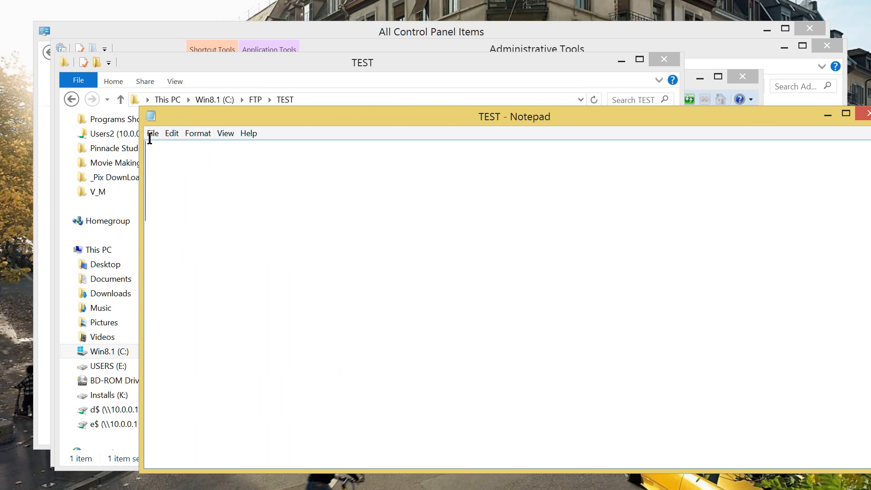
{"action": "type", "text": "123"}
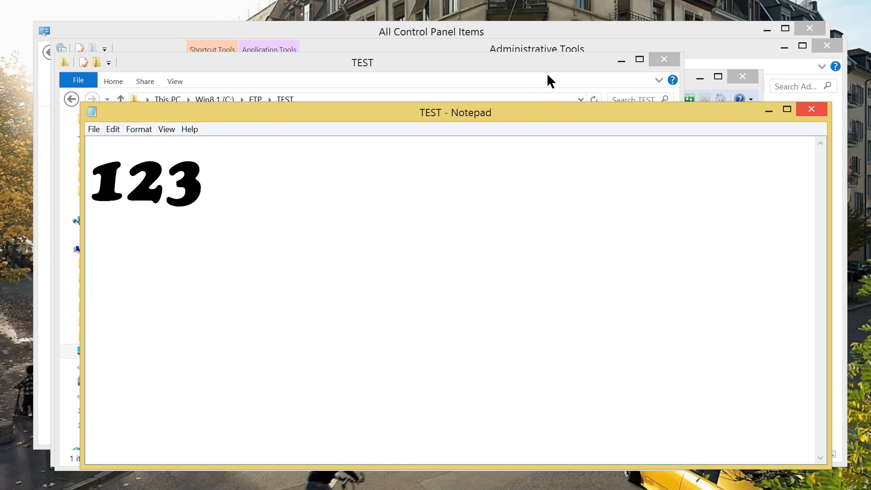
{"action": "key", "text": "alt+F4"}
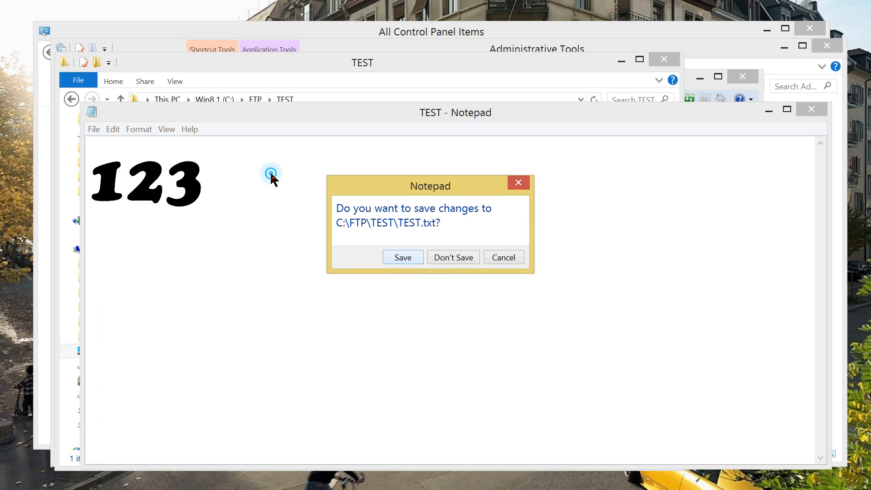
{"action": "key", "text": "Return"}
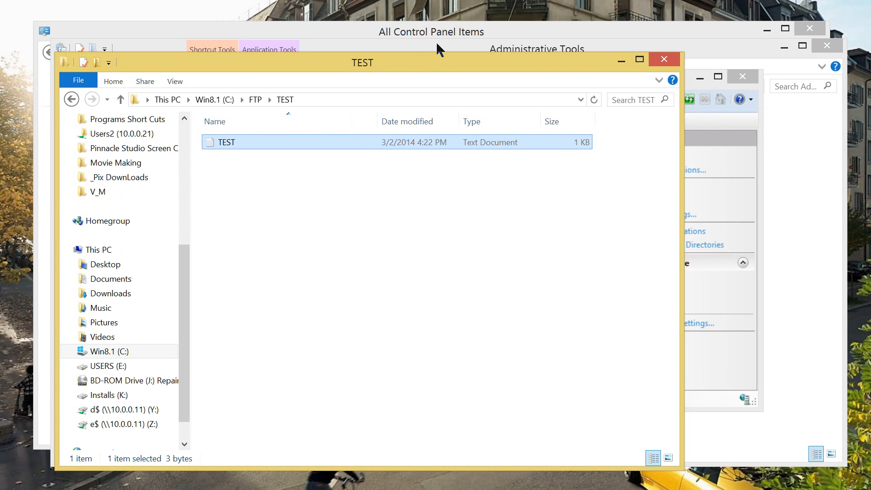
Close the File Explorer window showing C:\FTP\TEST with Alt+F4
{"action": "key", "text": "alt+F4"}
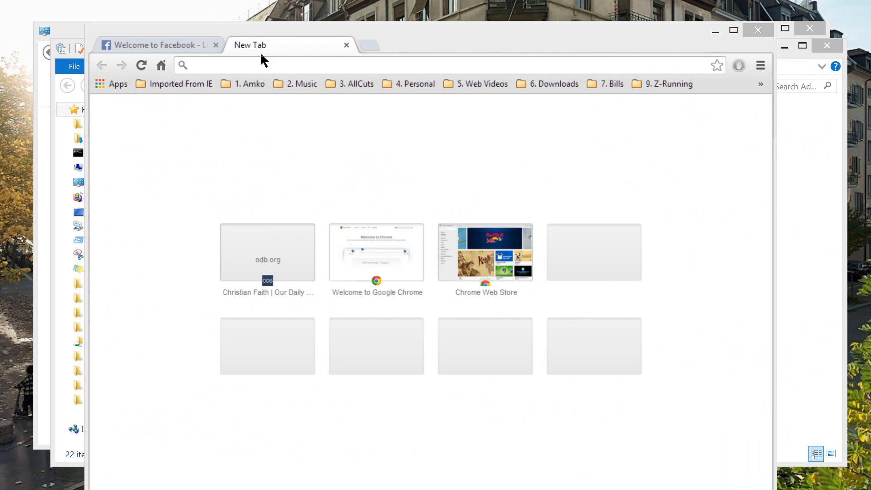
Browse ftp://10.0.0.20 in Chrome, open TEST/TEST.txt showing 123, then close the tab
{"action": "left_click_drag", "start_coordinate": [286, 19], "coordinate": [281, 36]}
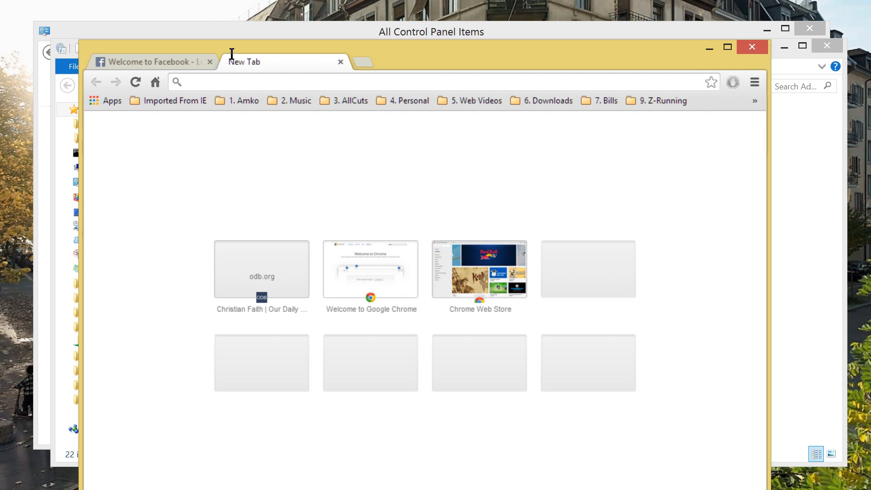
{"action": "type", "text": "FTP"}
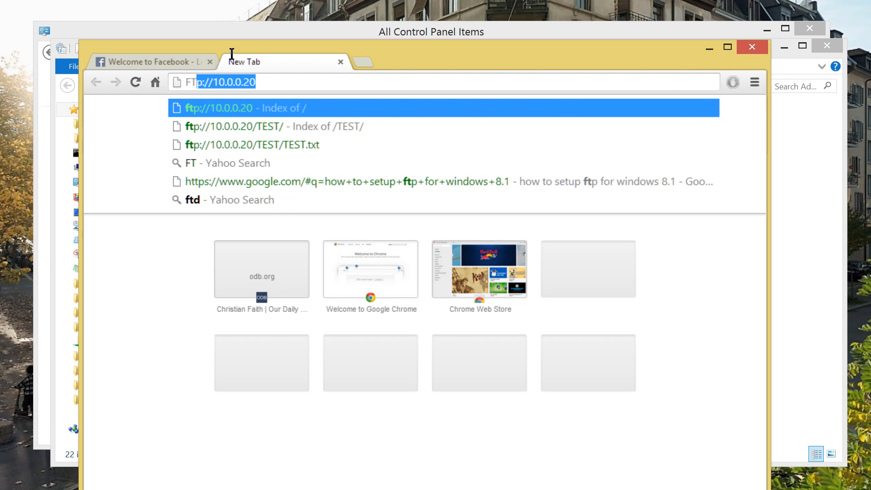
{"action": "type", "text": ":"}
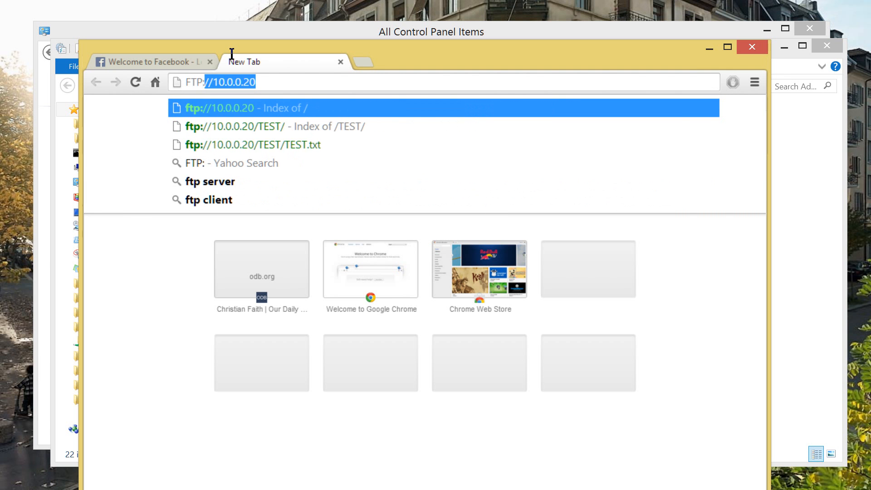
{"action": "type", "text": "//"}
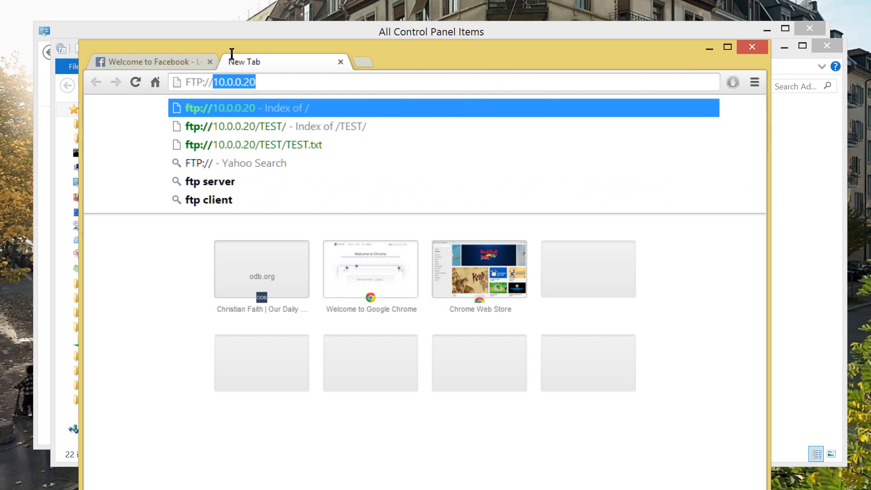
{"action": "type", "text": "10"}
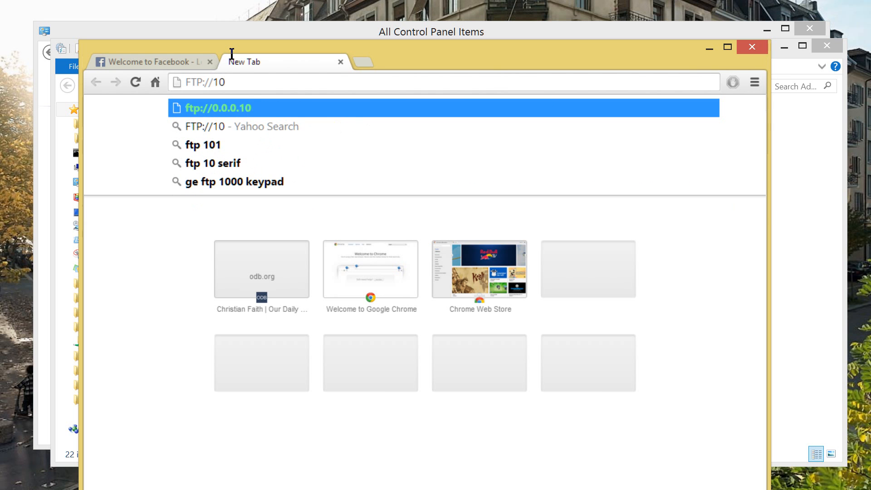
{"action": "type", "text": ".0"}
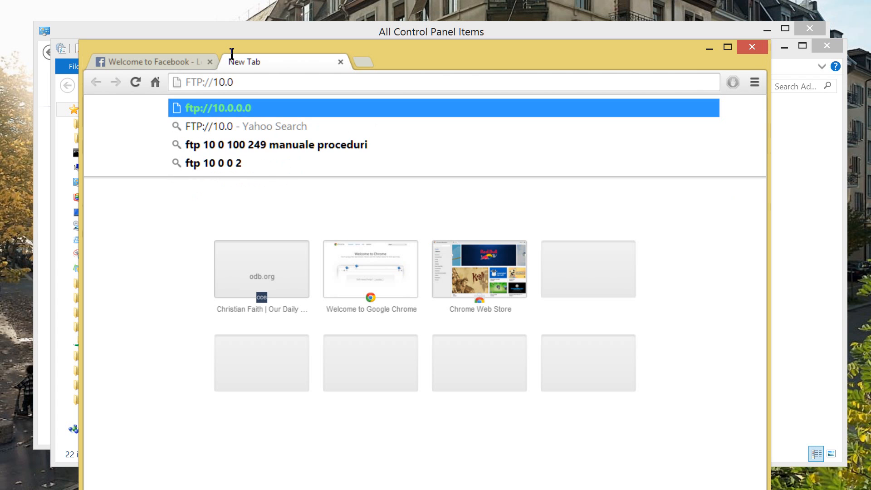
{"action": "type", "text": ".0."}
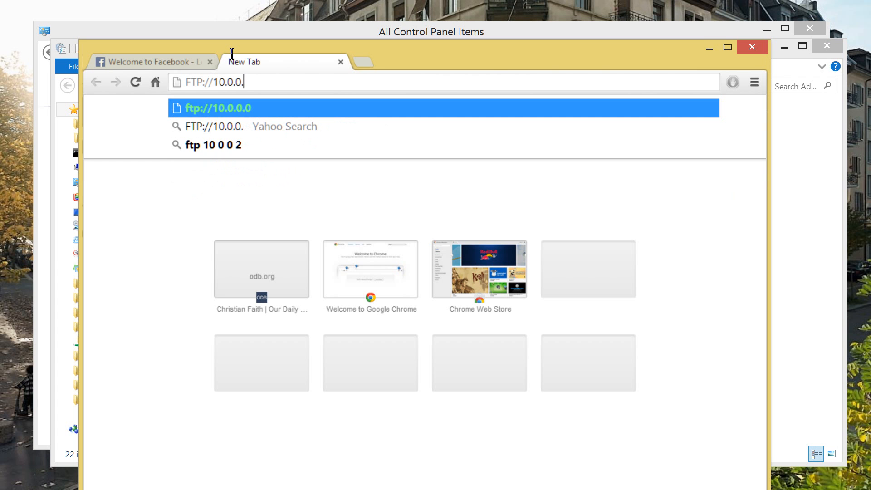
{"action": "type", "text": "20"}
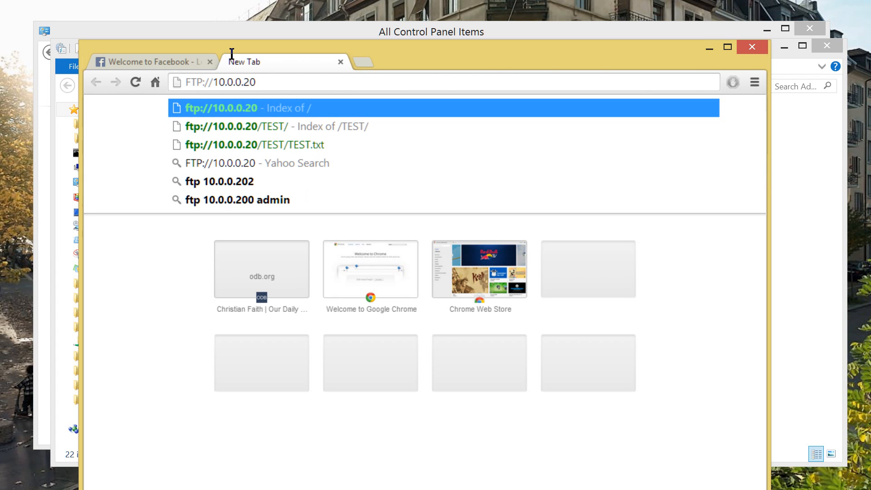
{"action": "key", "text": "Return"}
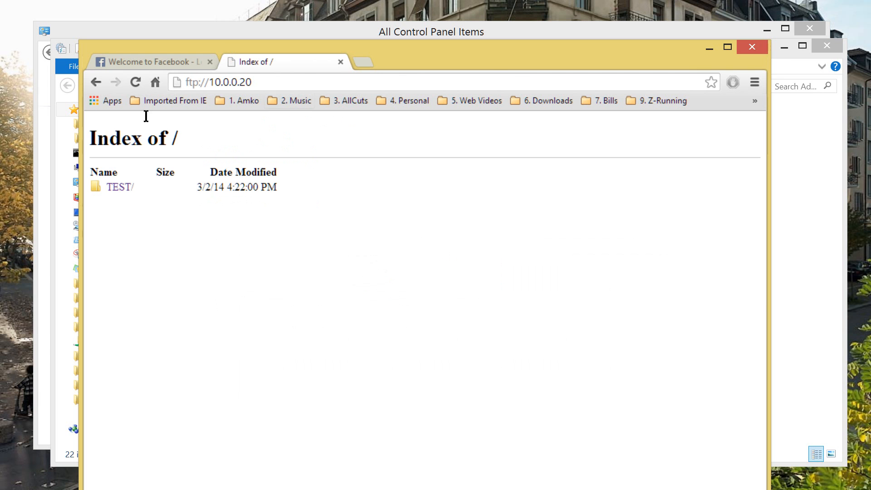
{"action": "left_click", "coordinate": [117, 186]}
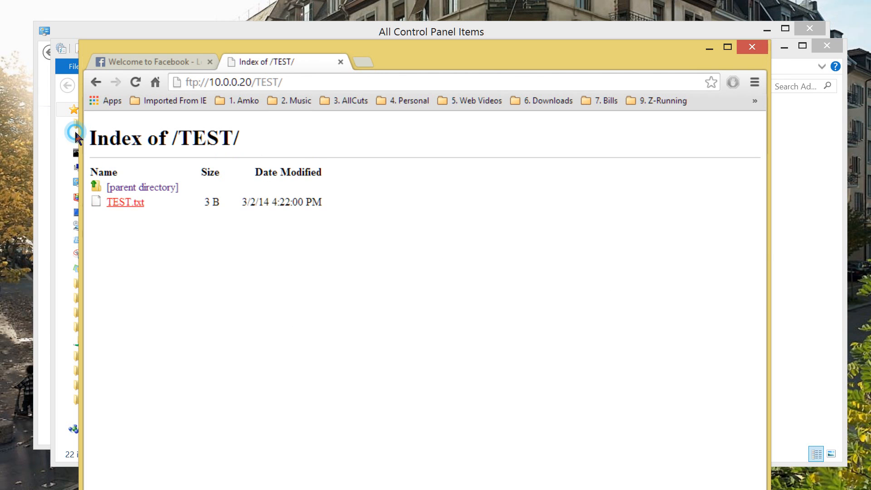
{"action": "left_click", "coordinate": [125, 202]}
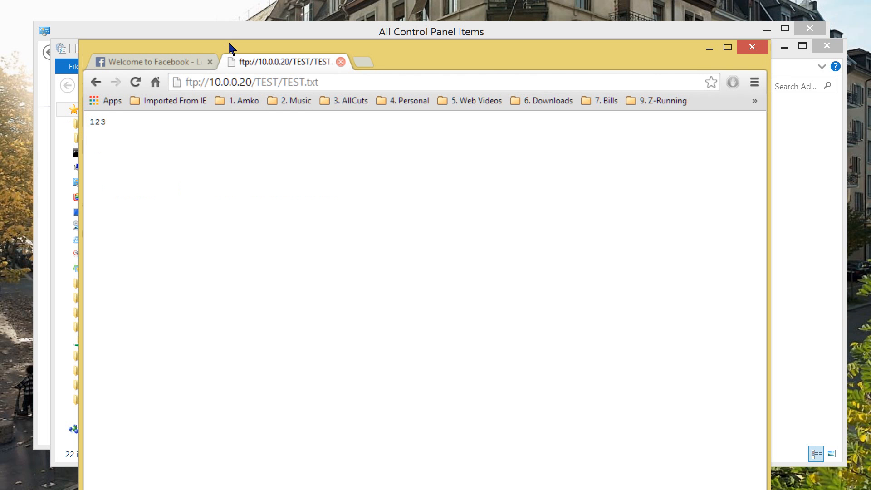
{"action": "left_click", "coordinate": [340, 61]}
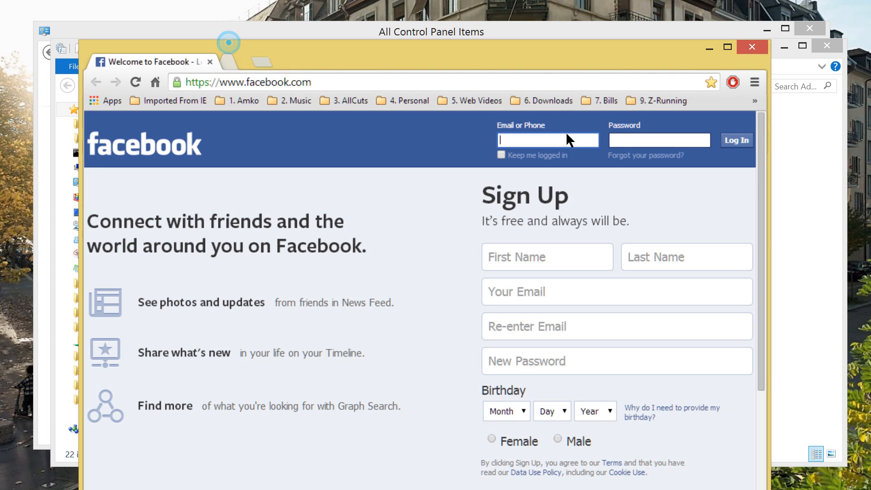
Go to ftp://10.0.0.20/ from the This PC window's address bar
{"action": "left_click_drag", "start_coordinate": [870, 68], "coordinate": [314, 31]}
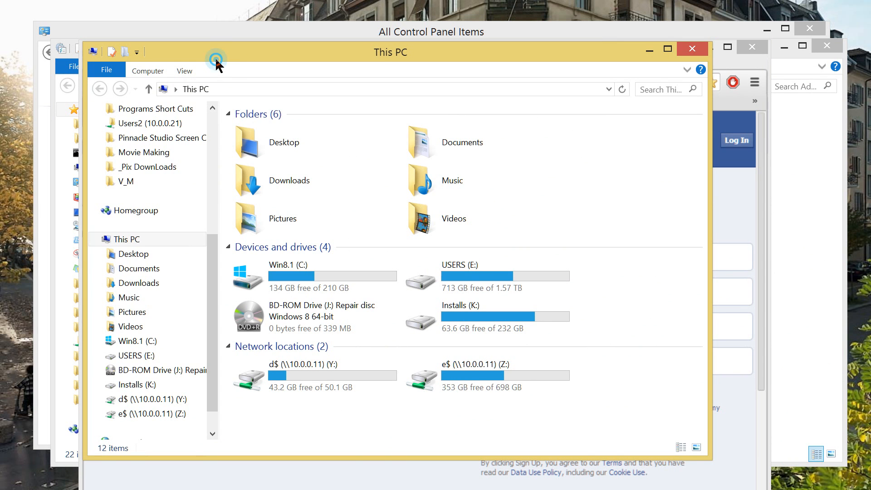
{"action": "key", "text": "alt+d"}
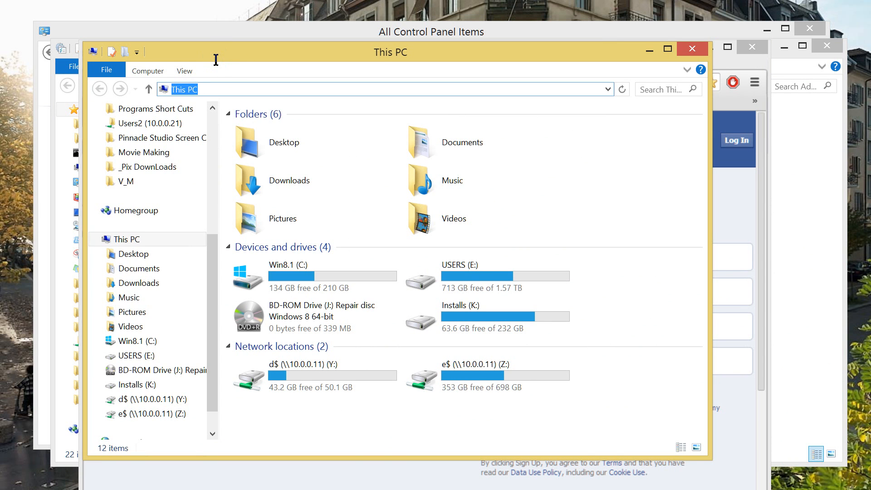
{"action": "type", "text": "FT"}
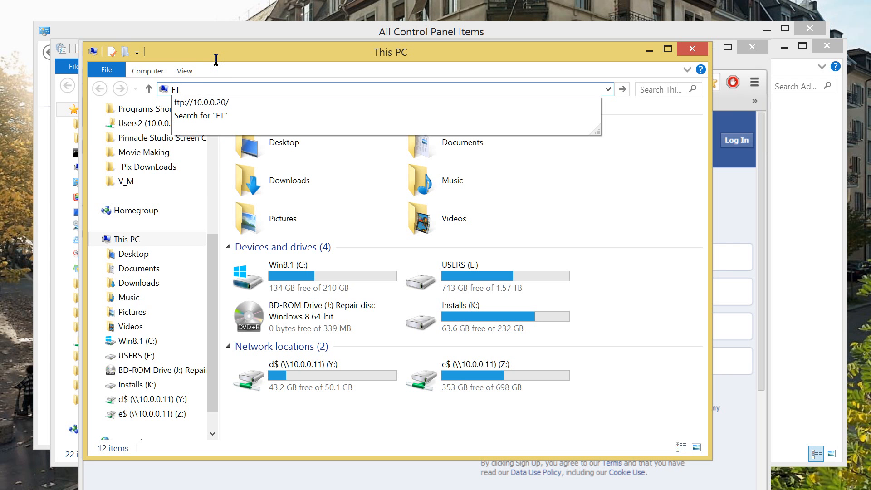
{"action": "key", "text": "Down"}
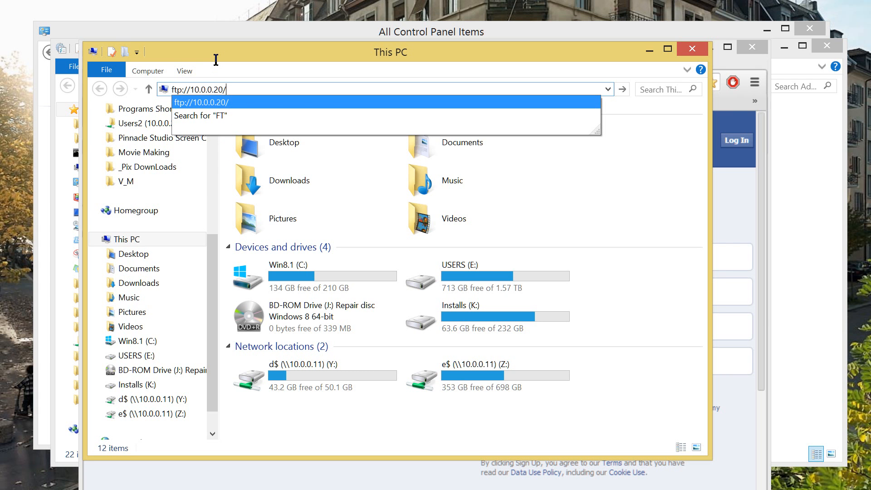
{"action": "key", "text": "Return"}
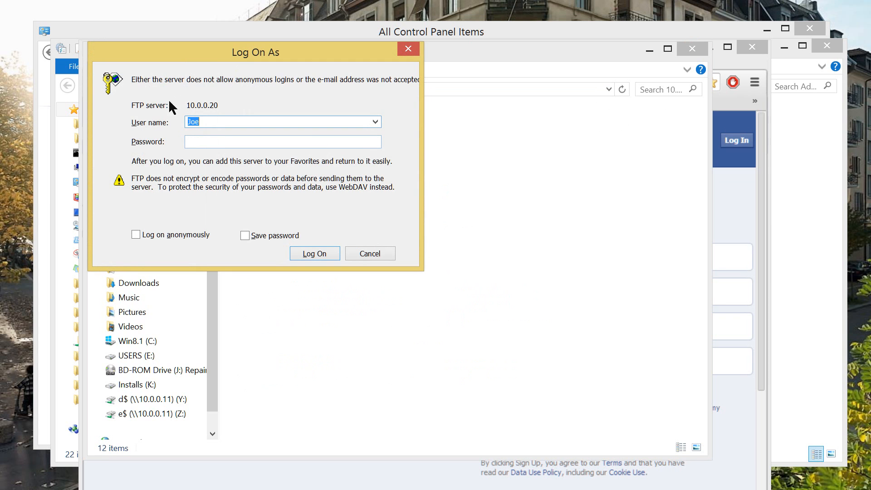
Log on with the account password and open the TEST folder
{"action": "key", "text": "Tab"}
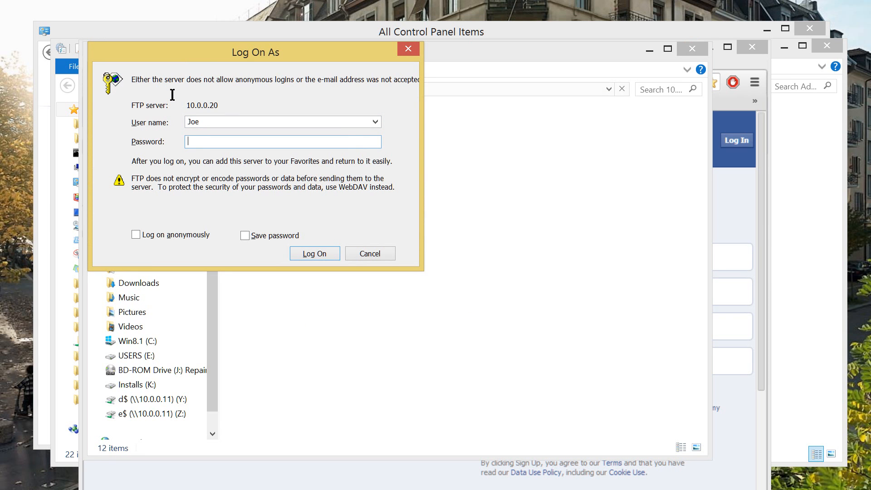
{"action": "type", "text": "•••"}
{"action": "key", "text": "Return"}
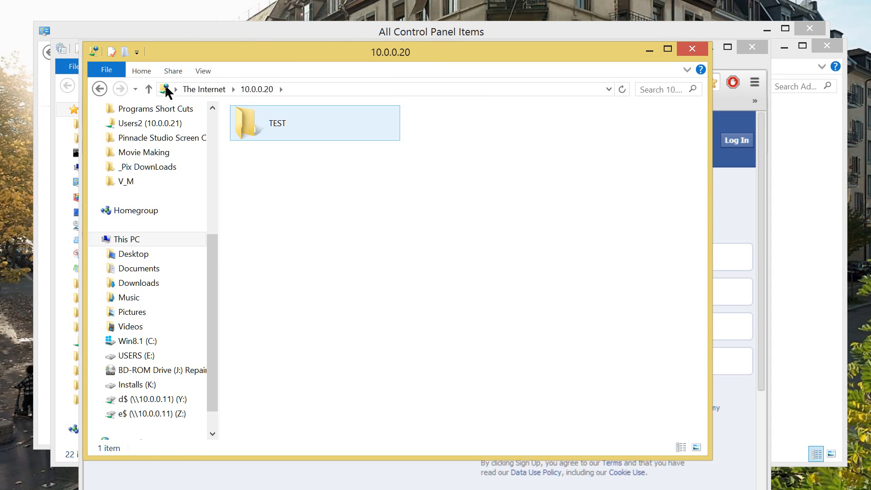
{"action": "key", "text": "Down"}
{"action": "key", "text": "Return"}
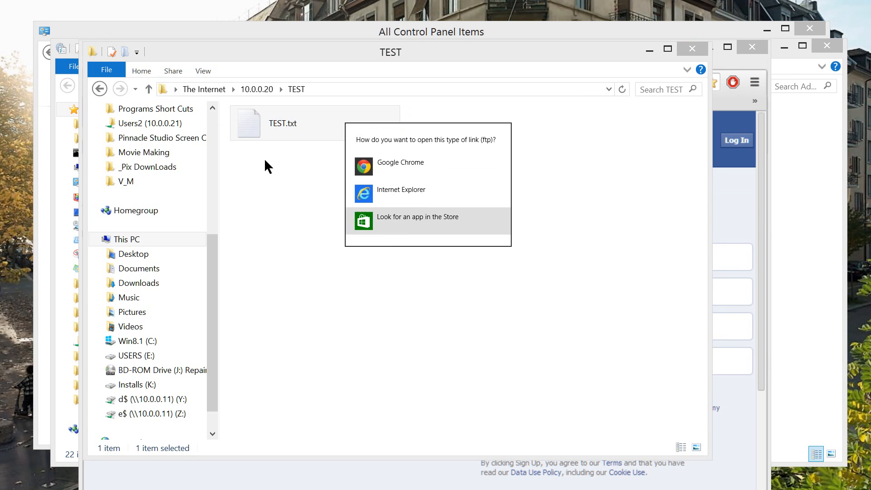
Dismiss the ftp-link prompt, then reposition and close the FTP TEST folder window
{"action": "left_click", "coordinate": [180, 124]}
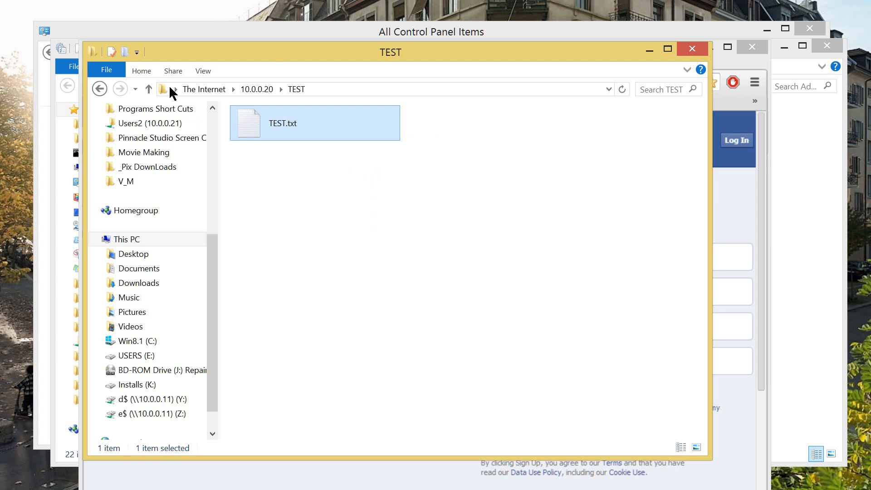
{"action": "left_click_drag", "start_coordinate": [289, 40], "coordinate": [357, 33]}
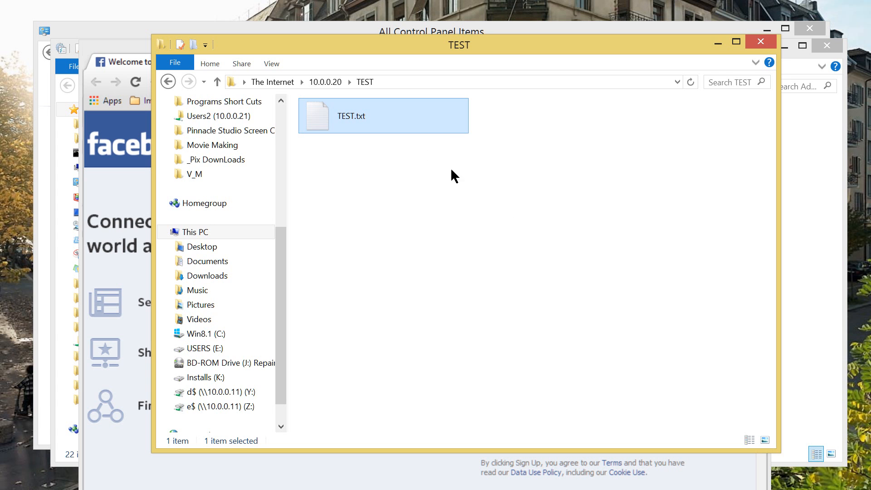
{"action": "left_click_drag", "start_coordinate": [384, 34], "coordinate": [347, 34]}
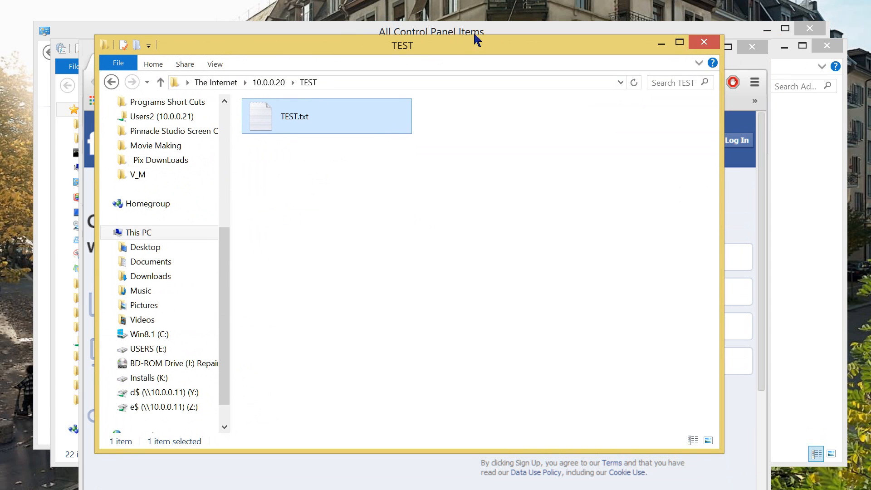
{"action": "key", "text": "alt+F4"}
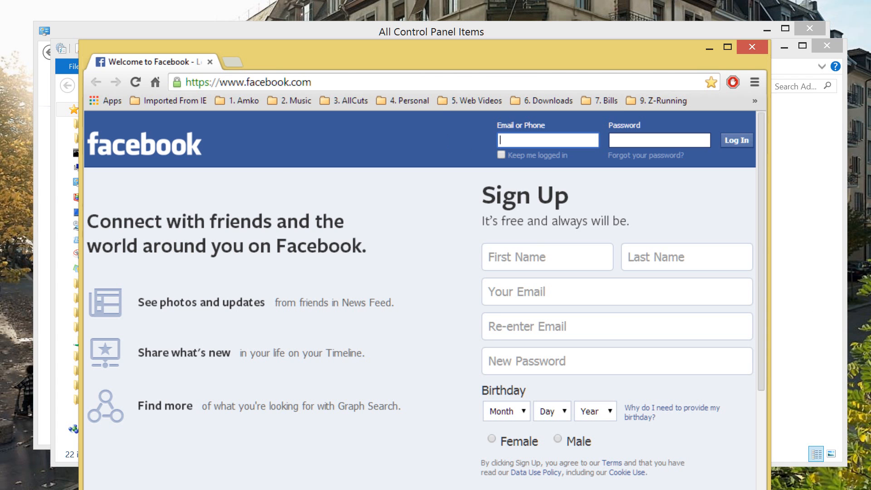
Connect to 10.0.0.11, sign in with the user's credentials, and restore the session to a window
{"action": "left_click_drag", "start_coordinate": [236, 166], "coordinate": [250, 133]}
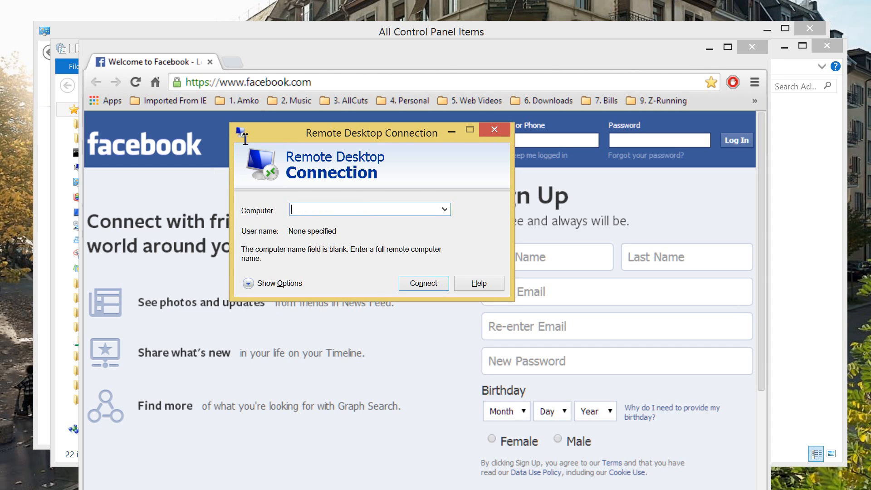
{"action": "type", "text": "10."}
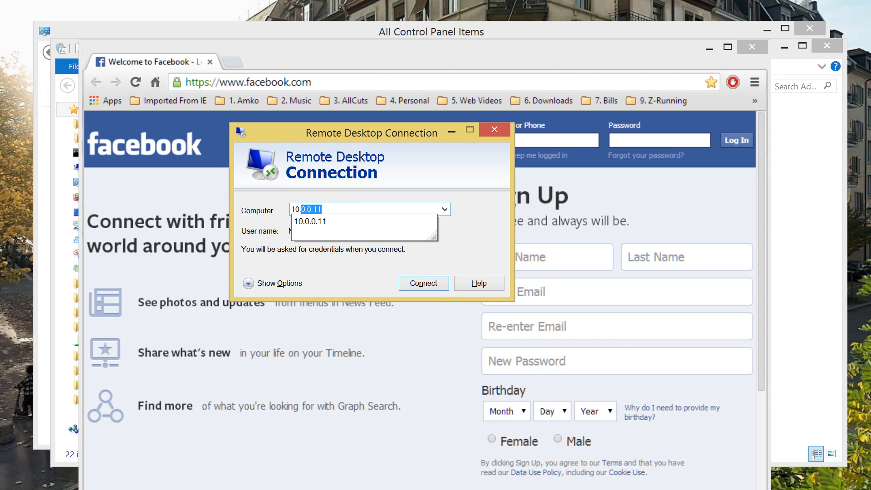
{"action": "type", "text": "0.0.11"}
{"action": "key", "text": "Return"}
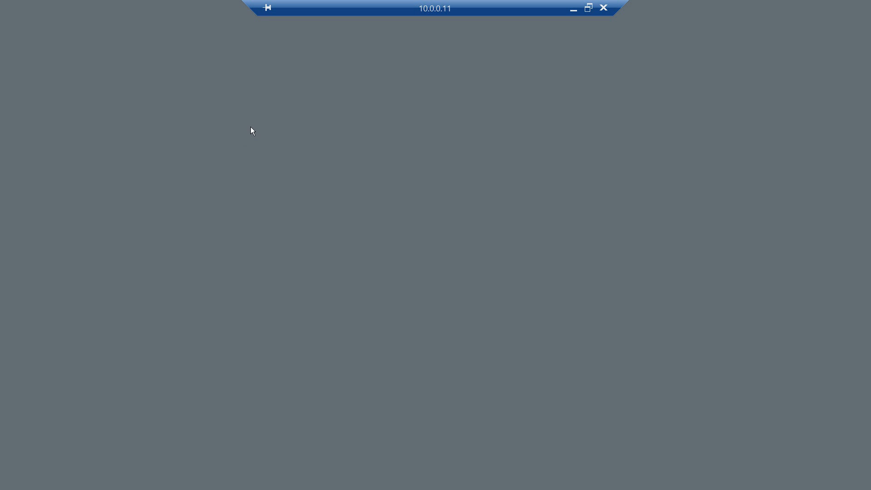
{"action": "type", "text": "Joe*****"}
{"action": "key", "text": "Return"}
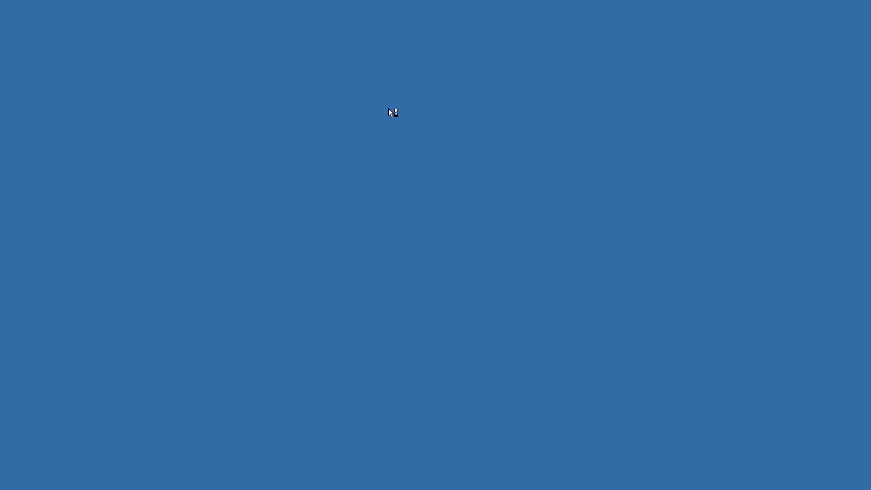
{"action": "mouse_move", "coordinate": [369, 4]}
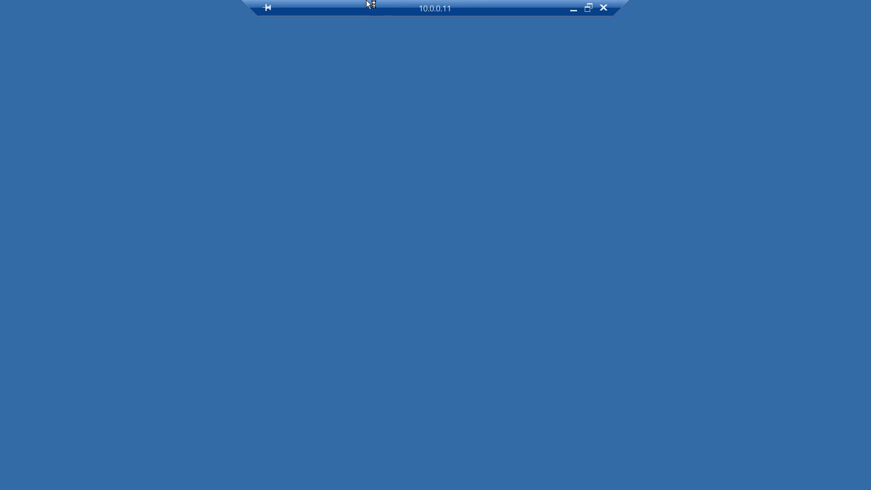
{"action": "left_click", "coordinate": [588, 7]}
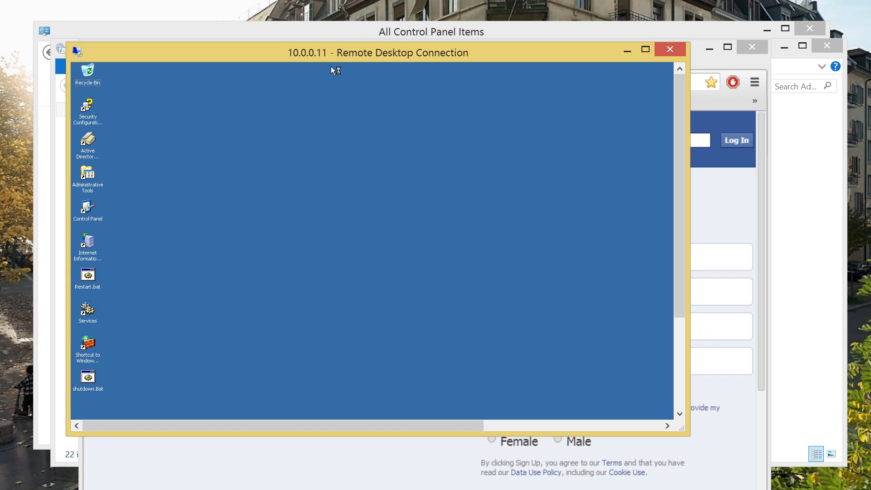
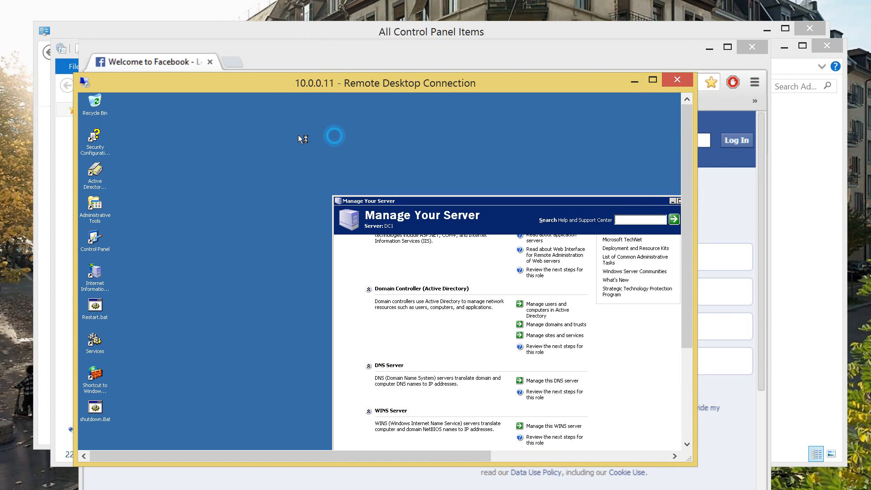
Close Manage Your Server and browse to ftp://10.0.0.20 from My Computer on the remote server
{"action": "left_click", "coordinate": [350, 140]}
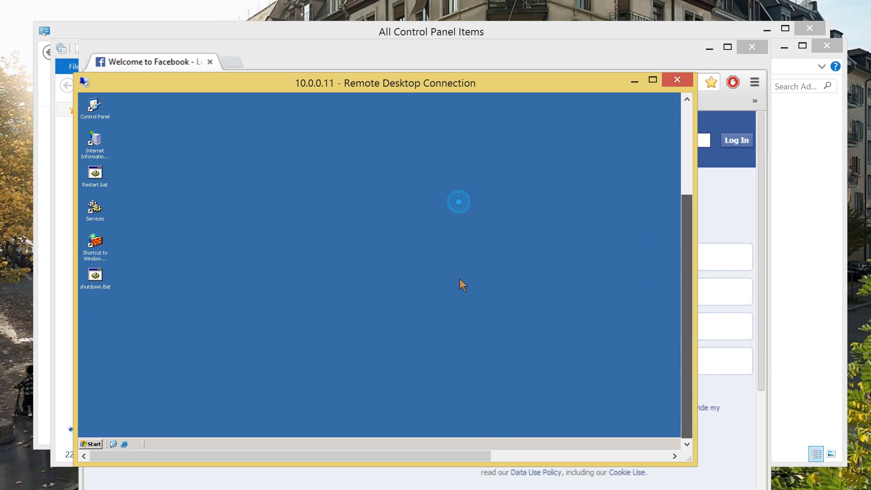
{"action": "key", "text": "super"}
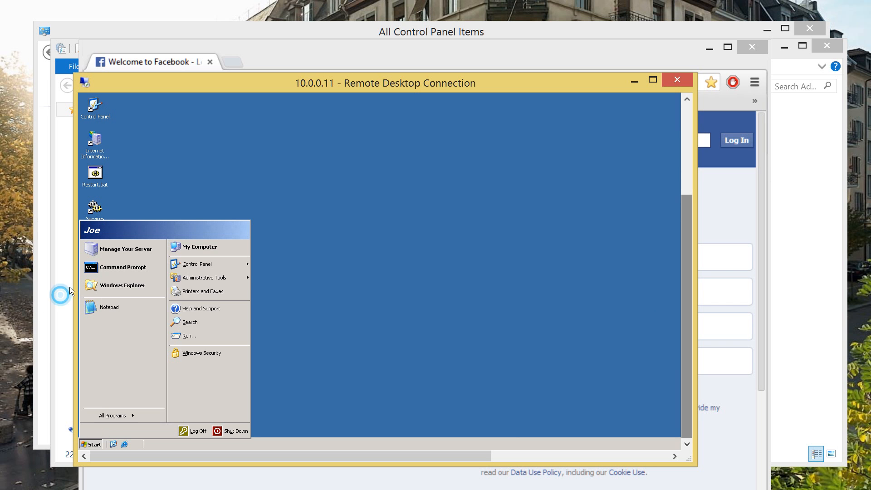
{"action": "left_click", "coordinate": [133, 167]}
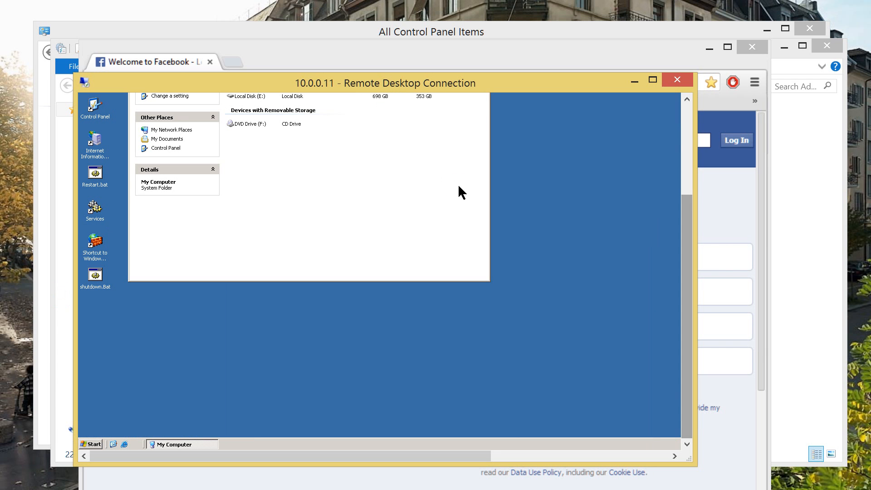
{"action": "key", "text": "alt+d"}
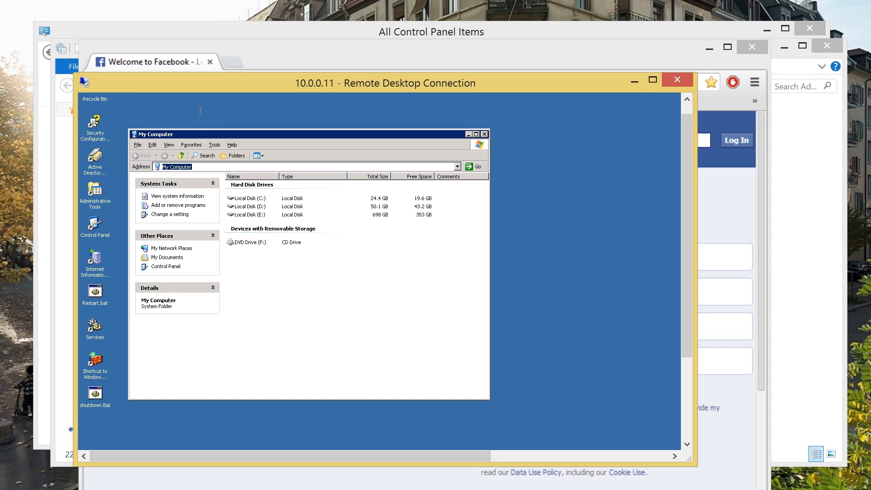
{"action": "type", "text": "ft"}
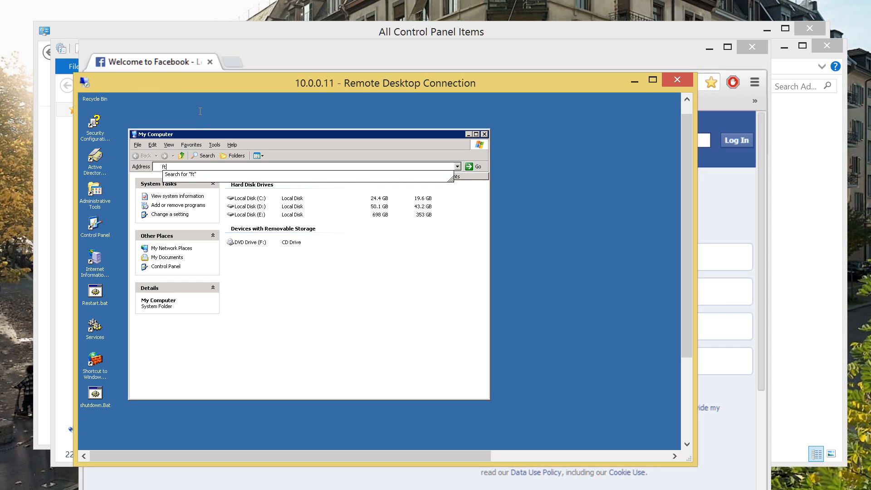
{"action": "type", "text": "p://10.0.0.20"}
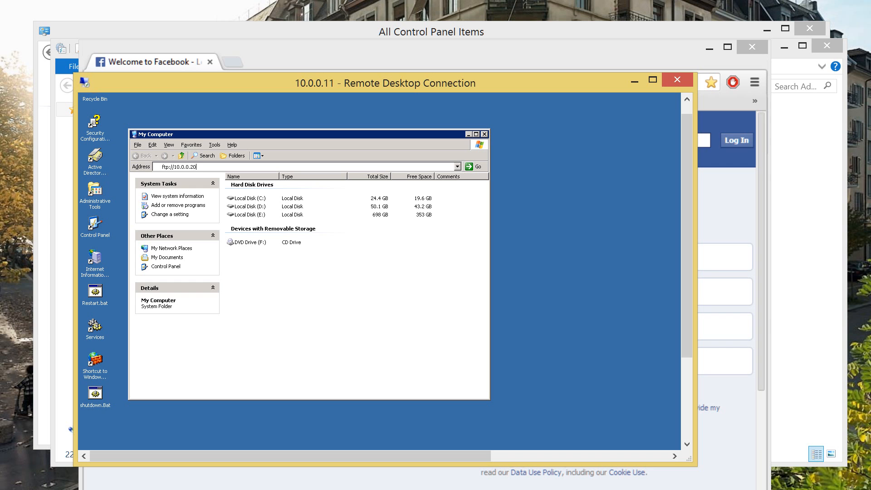
{"action": "key", "text": "Return"}
{"action": "left_click", "coordinate": [215, 54]}
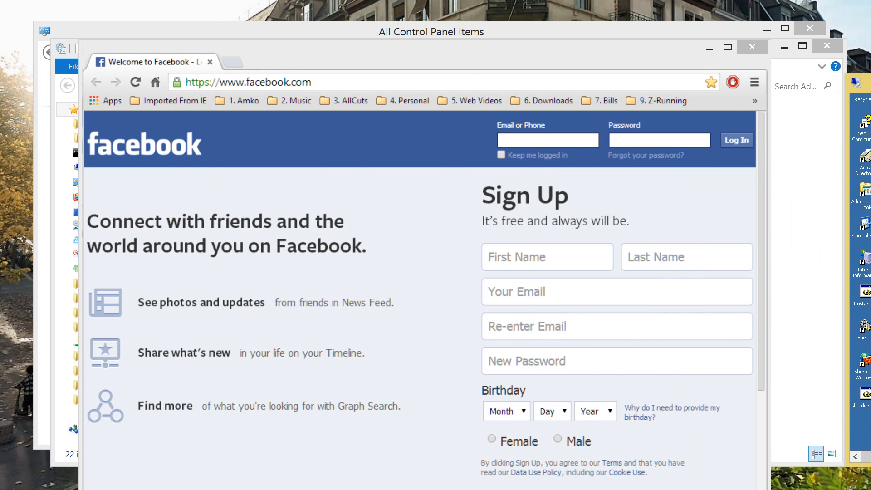
Open Windows Firewall from All Control Panel Items and launch its Advanced settings console
{"action": "left_click", "coordinate": [322, 37]}
{"action": "left_click_drag", "start_coordinate": [337, 23], "coordinate": [326, 8]}
{"action": "scroll", "coordinate": [538, 181], "scroll_direction": "down", "scroll_amount": 3}
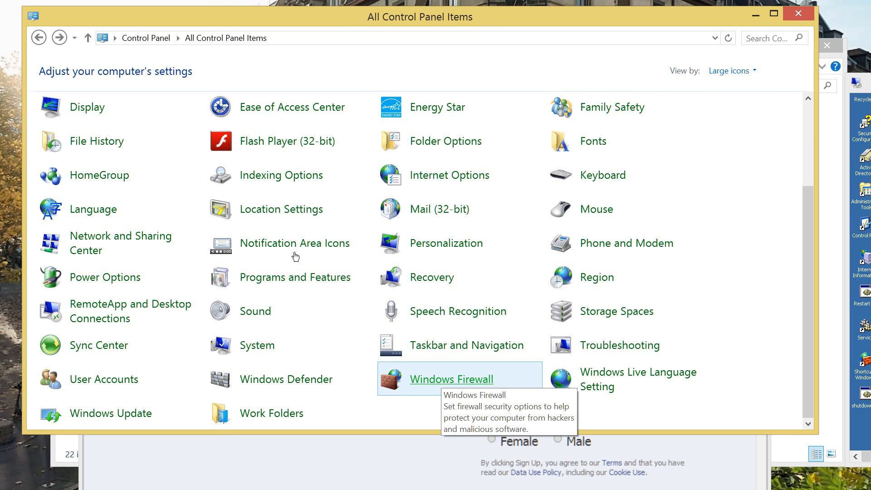
{"action": "key", "text": "Return"}
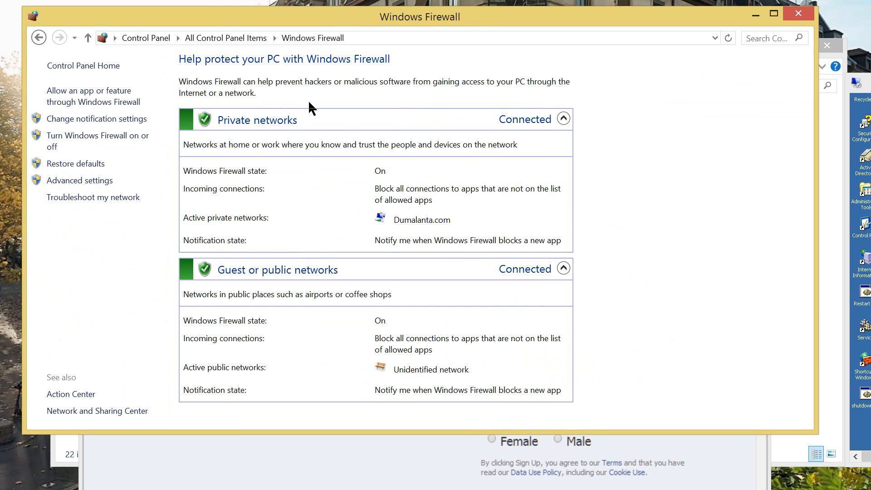
{"action": "left_click_drag", "start_coordinate": [327, 11], "coordinate": [340, 32]}
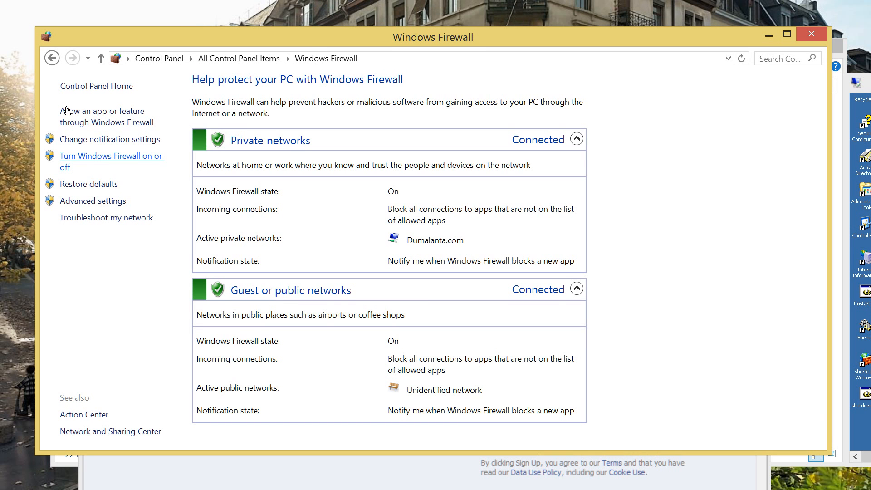
{"action": "left_click", "coordinate": [98, 111]}
{"action": "key", "text": "alt+Left"}
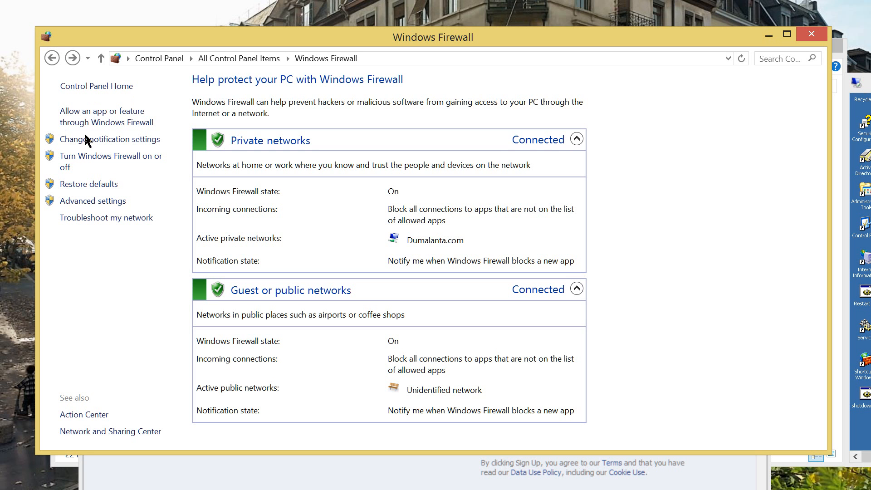
{"action": "key", "text": "Return"}
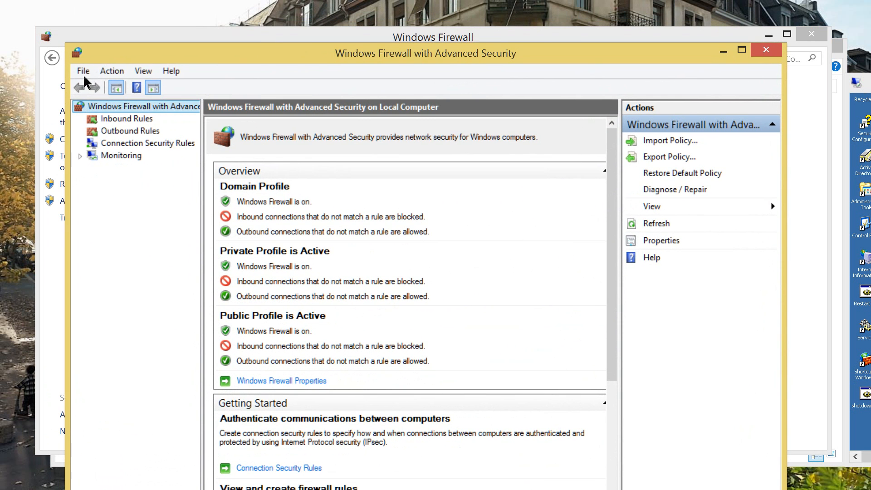
Review the Inbound and Outbound Rules lists, then start a New Rule under Inbound Rules
{"action": "key", "text": "Down"}
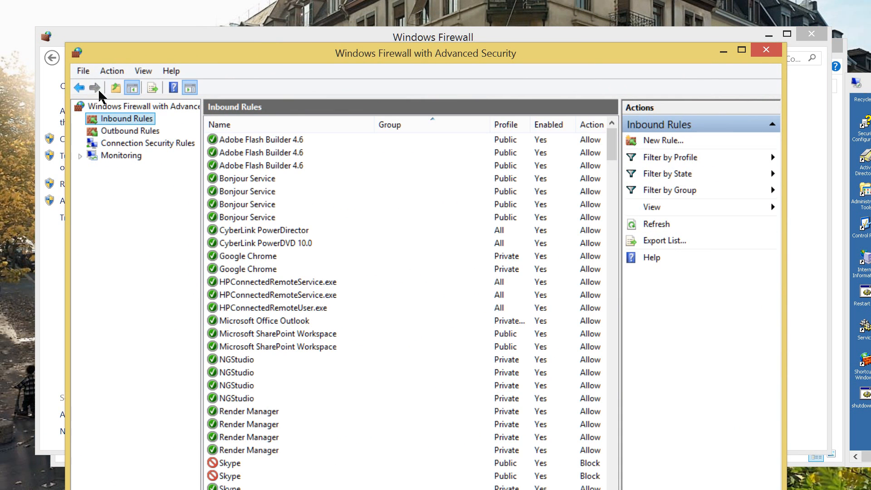
{"action": "key", "text": "Down"}
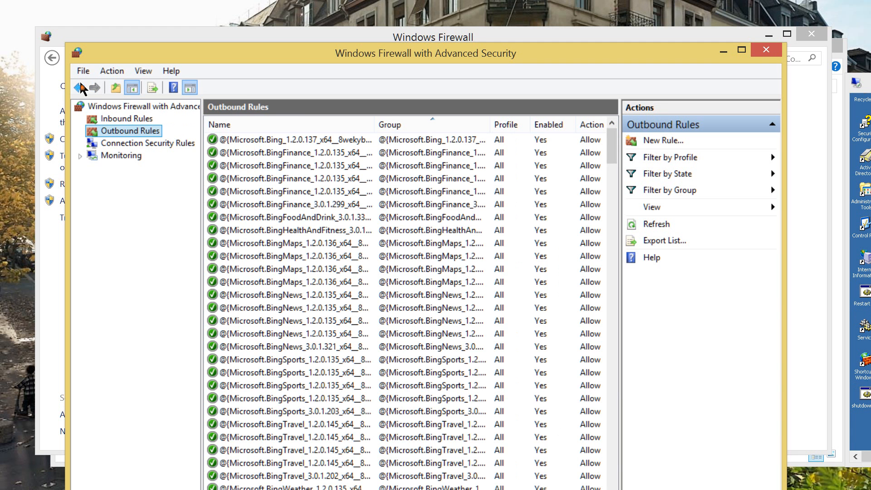
{"action": "left_click", "coordinate": [80, 87]}
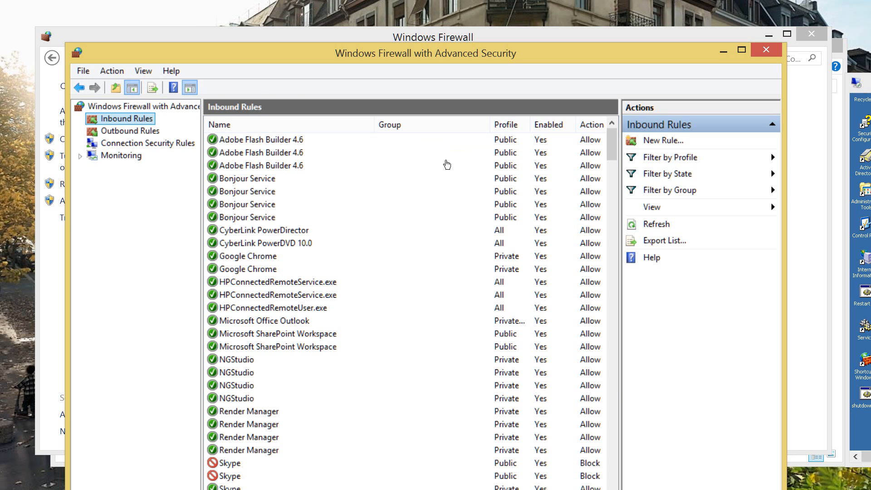
{"action": "left_click", "coordinate": [663, 141]}
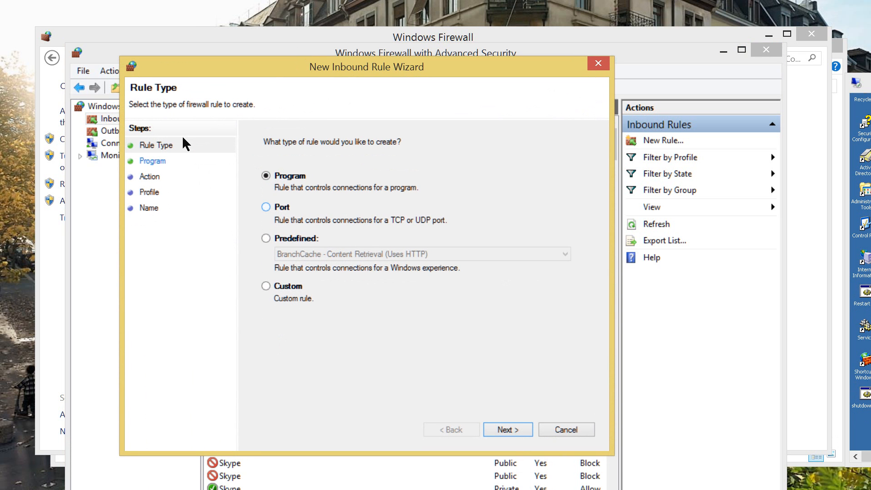
Make the new inbound rule a TCP port rule for specific local port 21
{"action": "key", "text": "Down"}
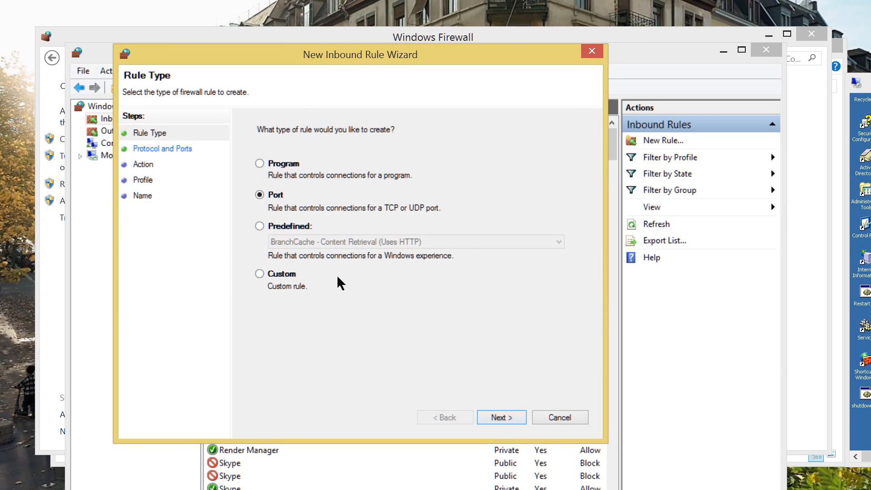
{"action": "key", "text": "Return"}
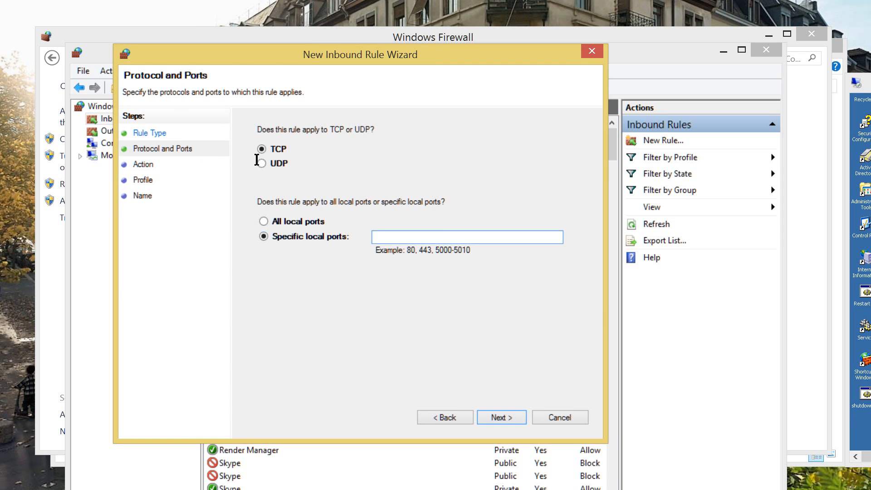
{"action": "key", "text": "alt+a"}
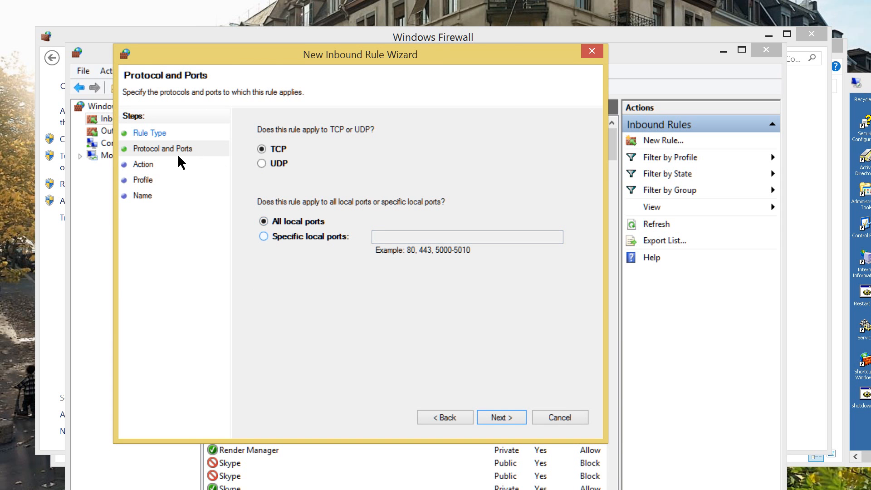
{"action": "key", "text": "alt+s"}
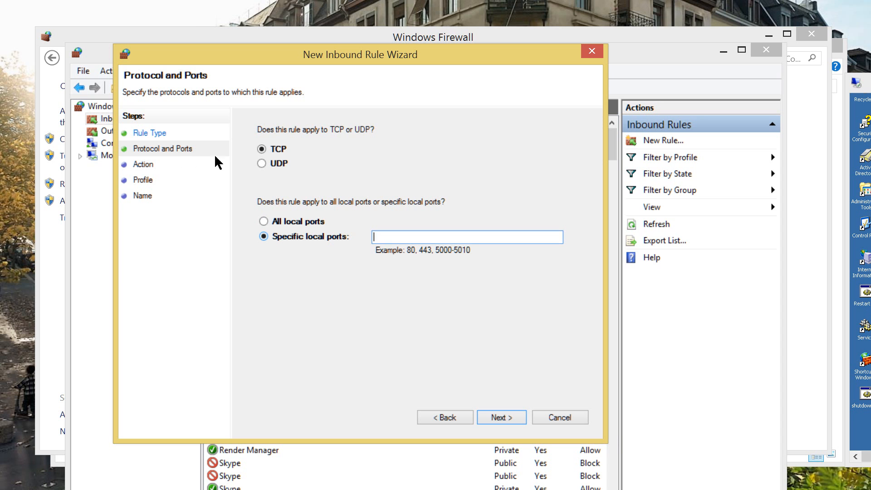
{"action": "type", "text": "21"}
{"action": "key", "text": "Return"}
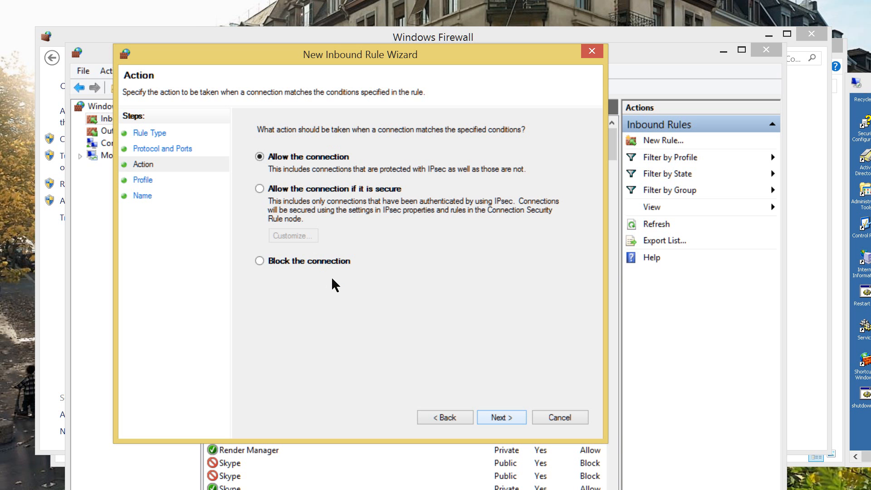
Allow the connection for Domain, Private and Public profiles and name the rule FTP_TCP_21
{"action": "key", "text": "Return"}
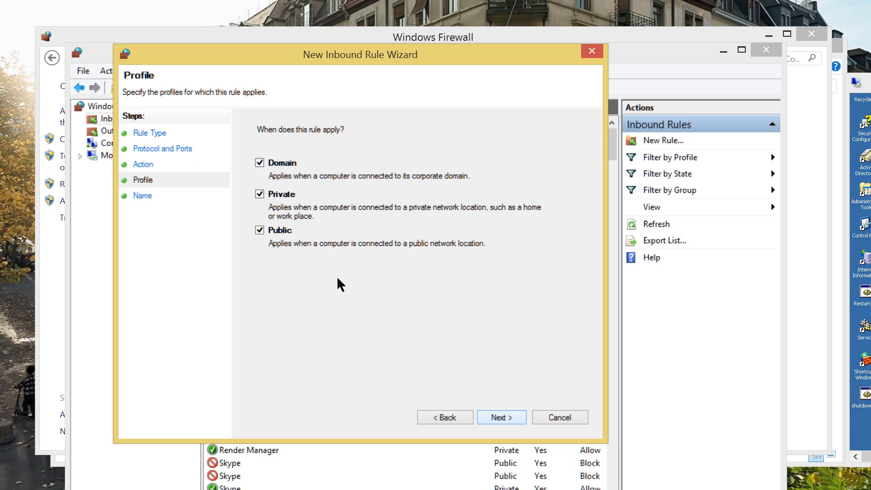
{"action": "key", "text": "Return"}
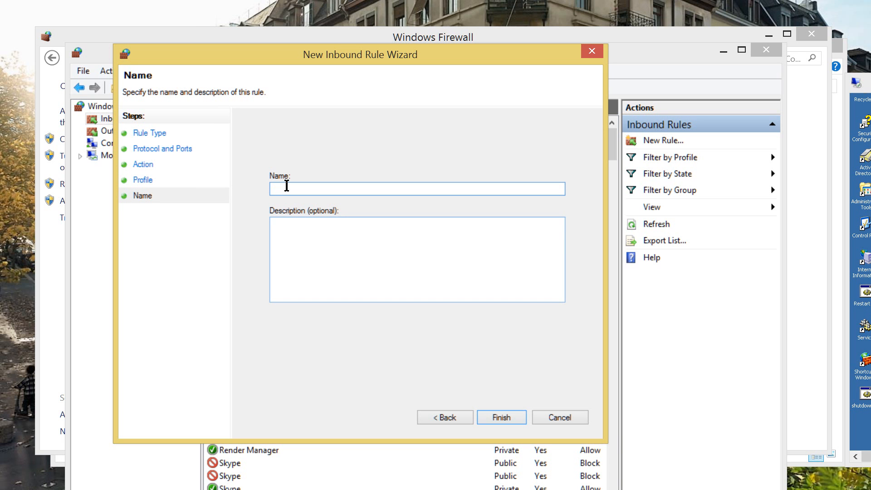
{"action": "type", "text": "FTP_TCP_21"}
{"action": "key", "text": "Return"}
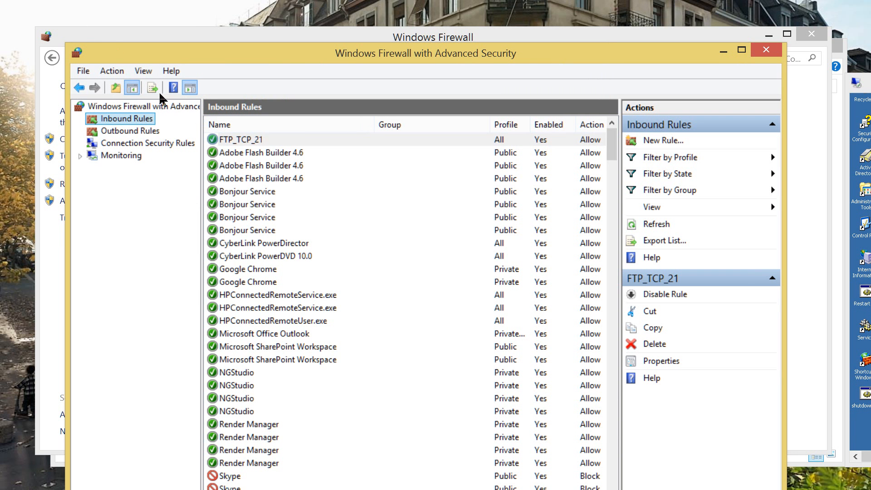
Change the FTP_TCP_21 rule's protocol type to Any and apply it
{"action": "key", "text": "Tab"}
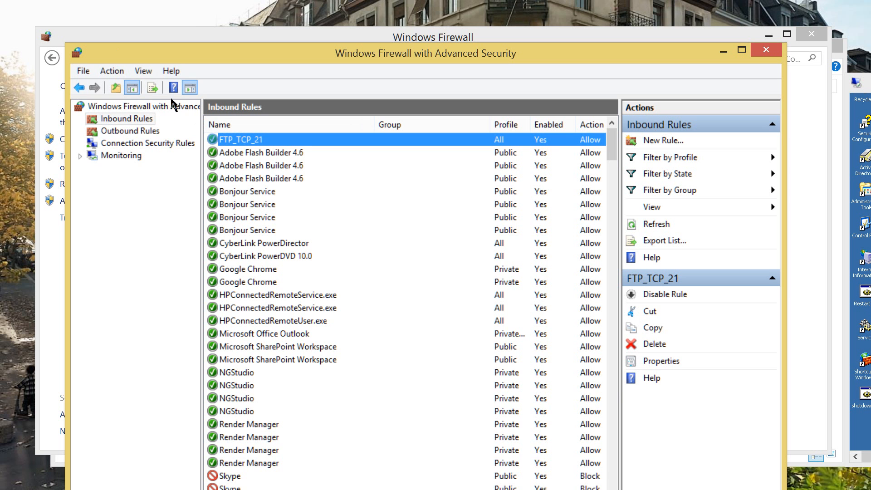
{"action": "key", "text": "Return"}
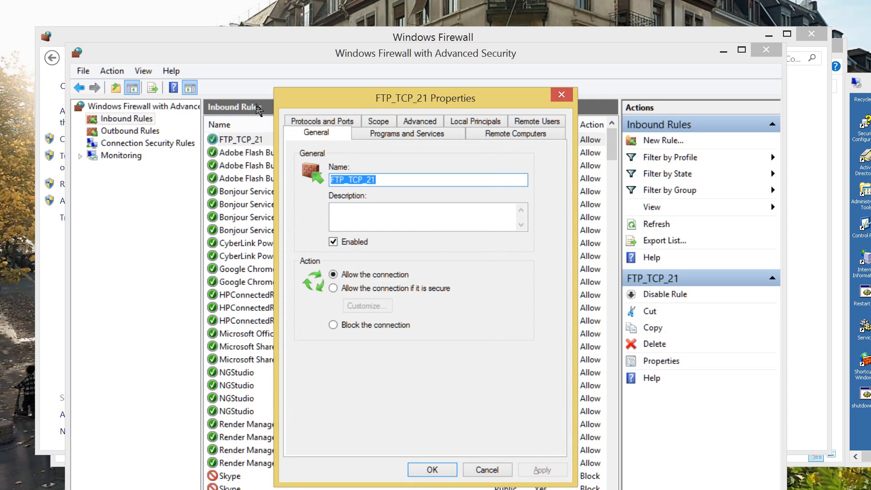
{"action": "left_click", "coordinate": [334, 120]}
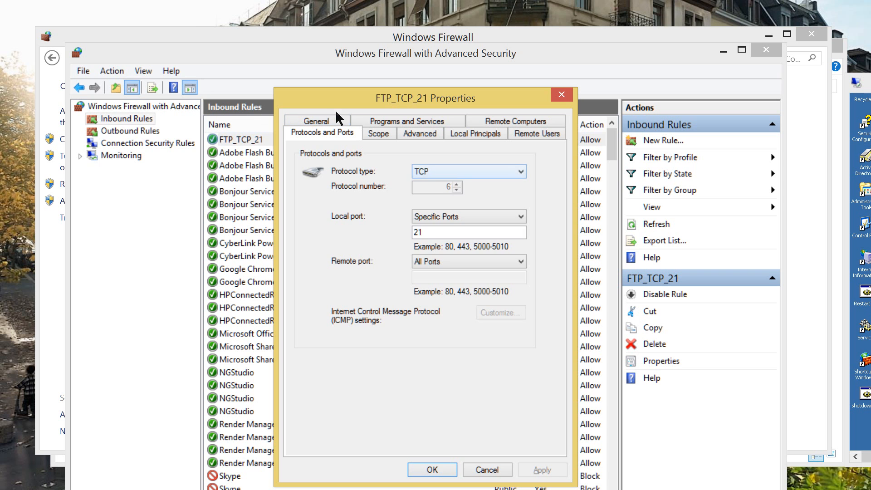
{"action": "left_click", "coordinate": [520, 171]}
{"action": "left_click", "coordinate": [454, 183]}
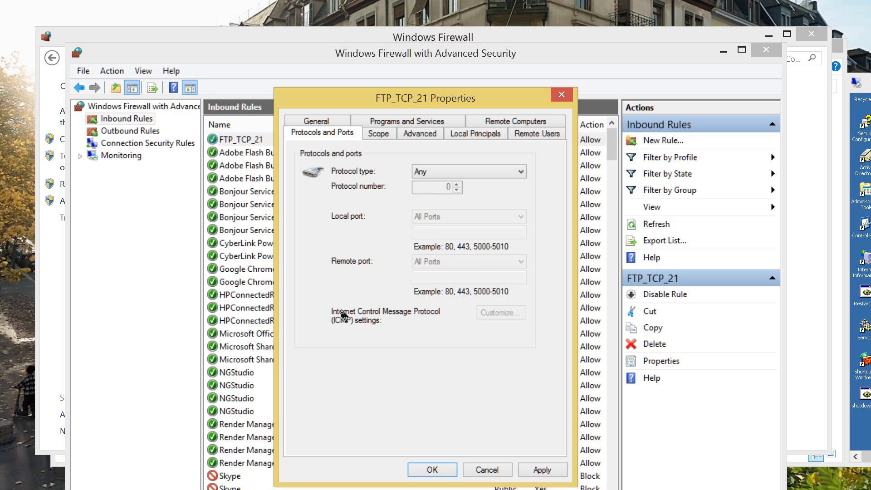
{"action": "left_click", "coordinate": [542, 469]}
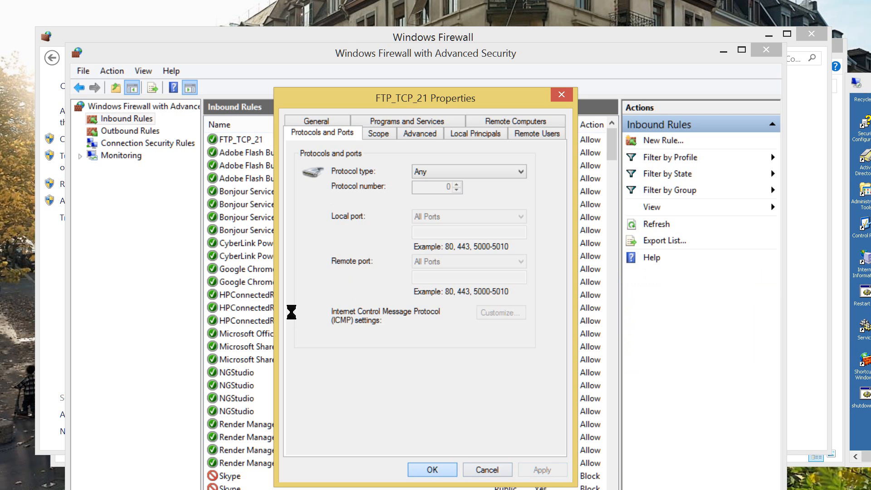
{"action": "left_click", "coordinate": [431, 470]}
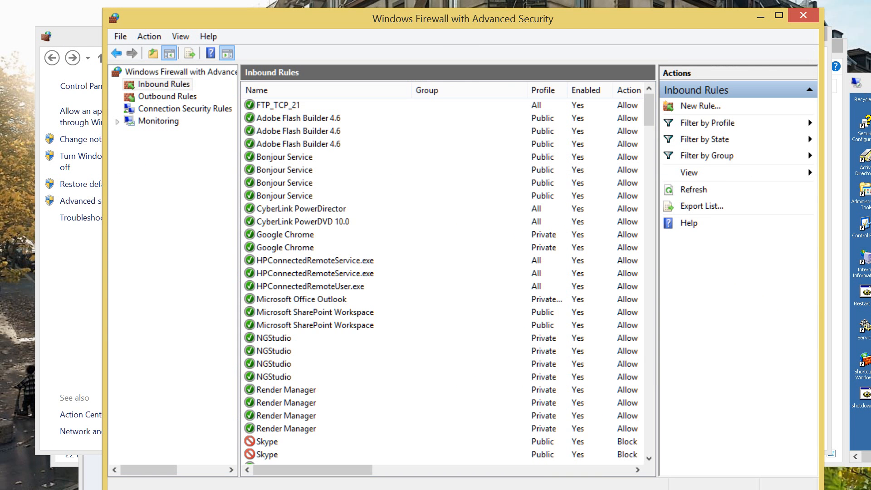
Bring the 10.0.0.11 Remote Desktop session to the centre over the firewall console
{"action": "left_click", "coordinate": [864, 272]}
{"action": "left_click", "coordinate": [870, 80]}
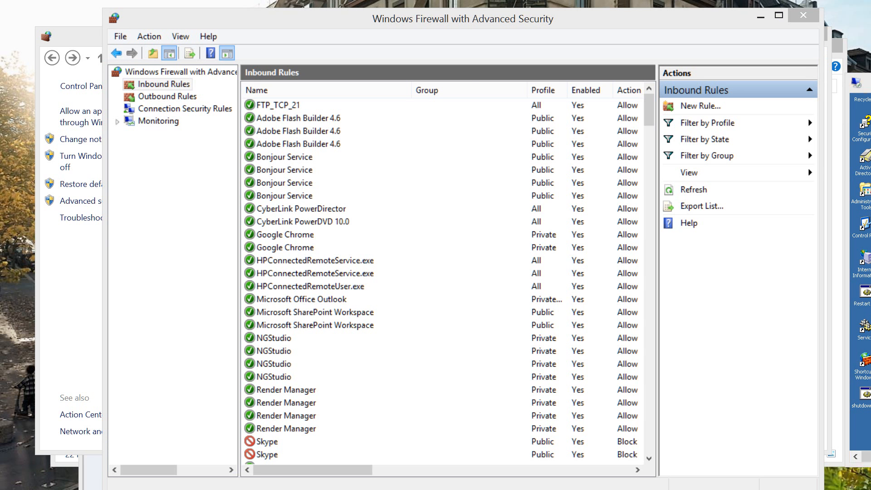
{"action": "left_click_drag", "start_coordinate": [870, 55], "coordinate": [208, 45]}
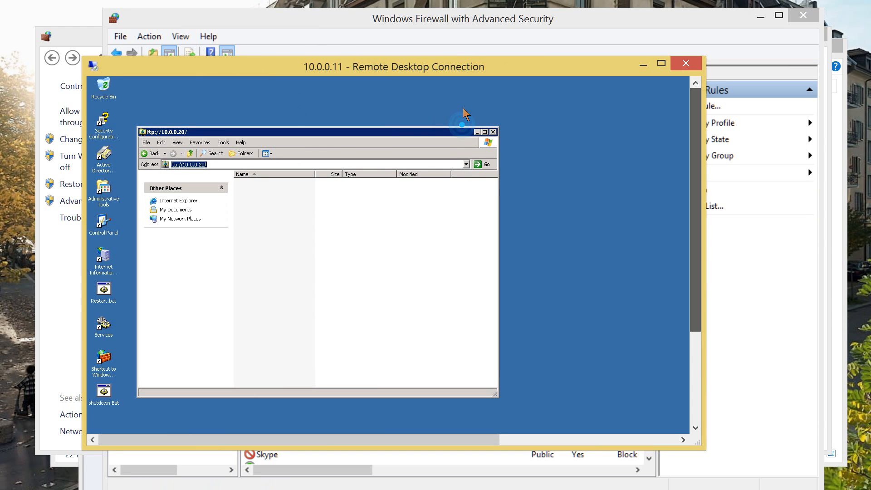
Replace the address with FTP://10.0.0.20 and go to the FTP site
{"action": "scroll", "coordinate": [467, 136], "scroll_direction": "down", "scroll_amount": 3}
{"action": "scroll", "coordinate": [472, 194], "scroll_direction": "up", "scroll_amount": 3}
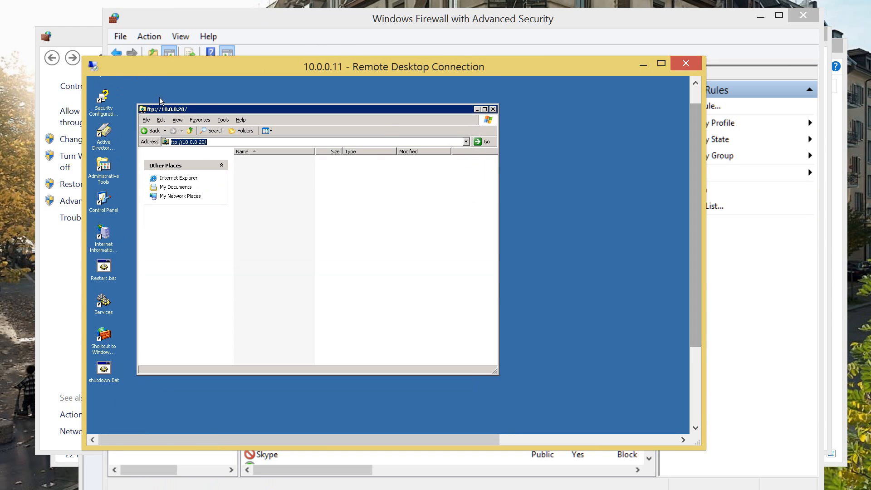
{"action": "key", "text": "End"}
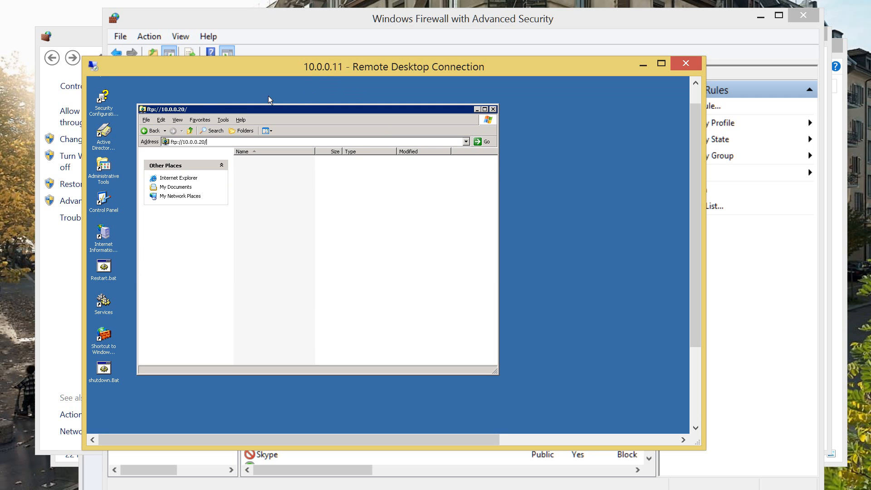
{"action": "key", "text": "shift+Left"}
{"action": "key", "text": "shift+Left"}
{"action": "key", "text": "shift+Left"}
{"action": "key", "text": "shift+Left"}
{"action": "key", "text": "shift+Left"}
{"action": "key", "text": "shift+Left"}
{"action": "key", "text": "shift+Left"}
{"action": "key", "text": "shift+Left"}
{"action": "key", "text": "shift+Left"}
{"action": "key", "text": "shift+Left"}
{"action": "key", "text": "shift+Left"}
{"action": "key", "text": "shift+Left"}
{"action": "key", "text": "shift+Left"}
{"action": "key", "text": "shift+Left"}
{"action": "key", "text": "shift+Left"}
{"action": "key", "text": "shift+Left"}
{"action": "type", "text": "FTP://10.0.0.20"}
{"action": "key", "text": "Return"}
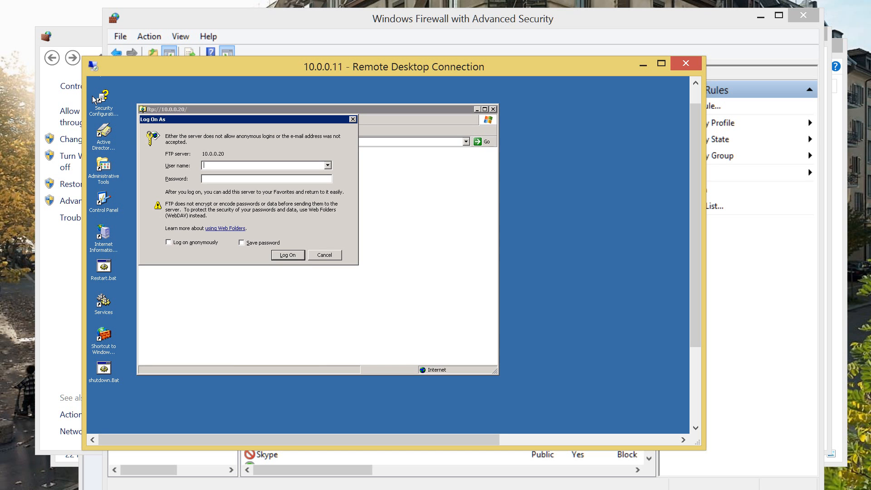
Log on with the user's name and password, then move the FTP folder window
{"action": "type", "text": "Joe"}
{"action": "key", "text": "Tab"}
{"action": "type", "text": "•••"}
{"action": "key", "text": "Return"}
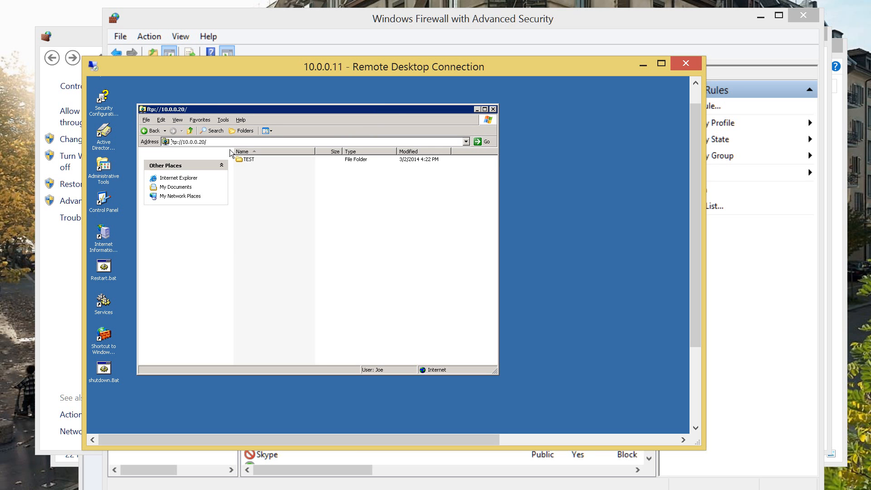
{"action": "left_click_drag", "start_coordinate": [160, 111], "coordinate": [251, 125]}
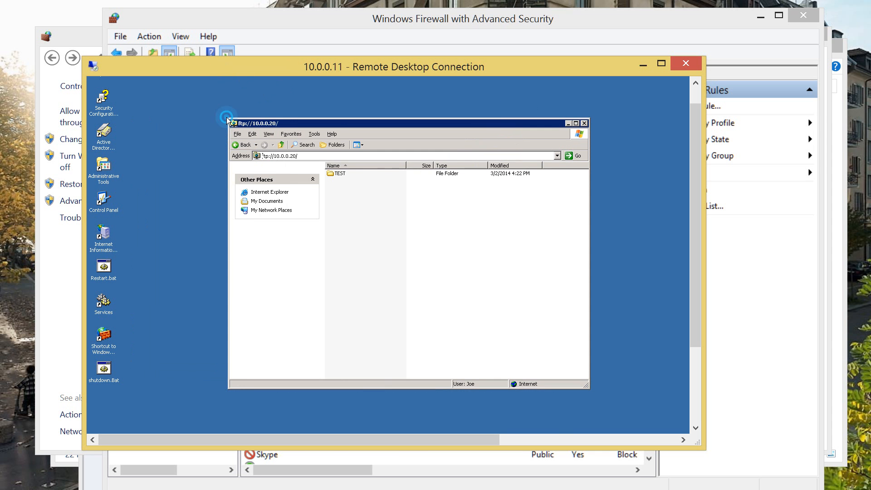
Open the TEST folder on the FTP site and view TEST.txt, then close it
{"action": "key", "text": "Return"}
{"action": "key", "text": "Return"}
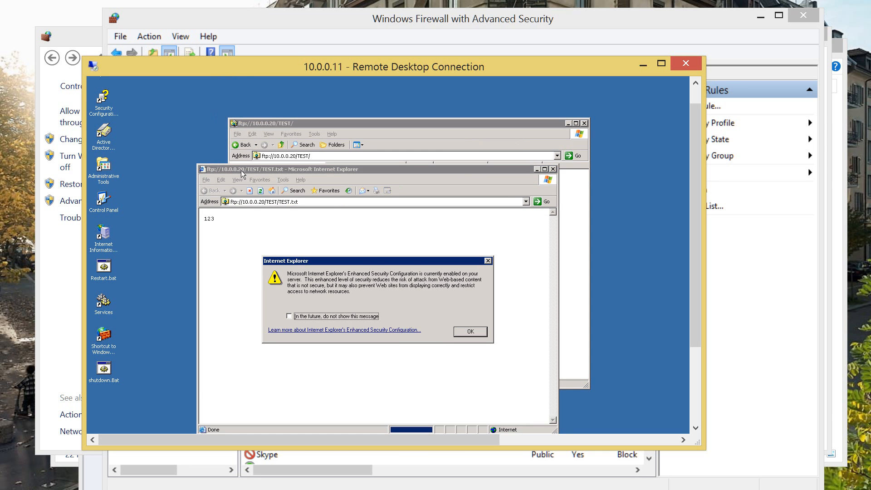
{"action": "key", "text": "space"}
{"action": "key", "text": "Return"}
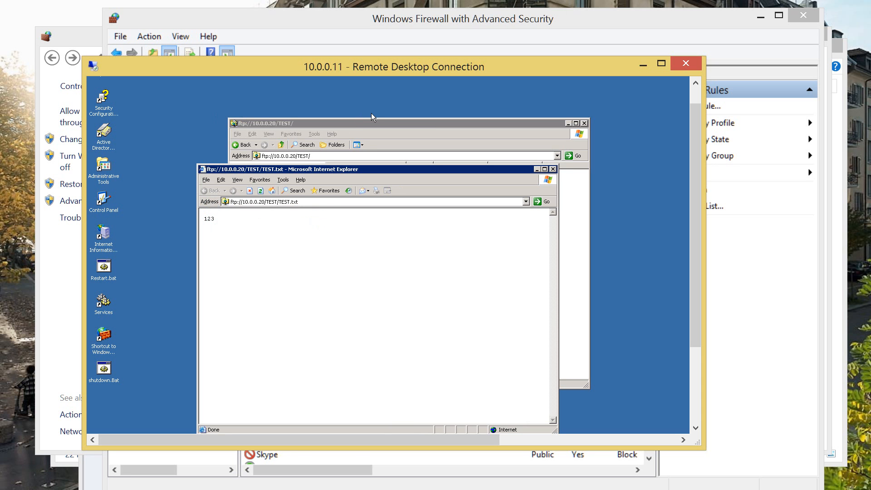
{"action": "key", "text": "alt+F4"}
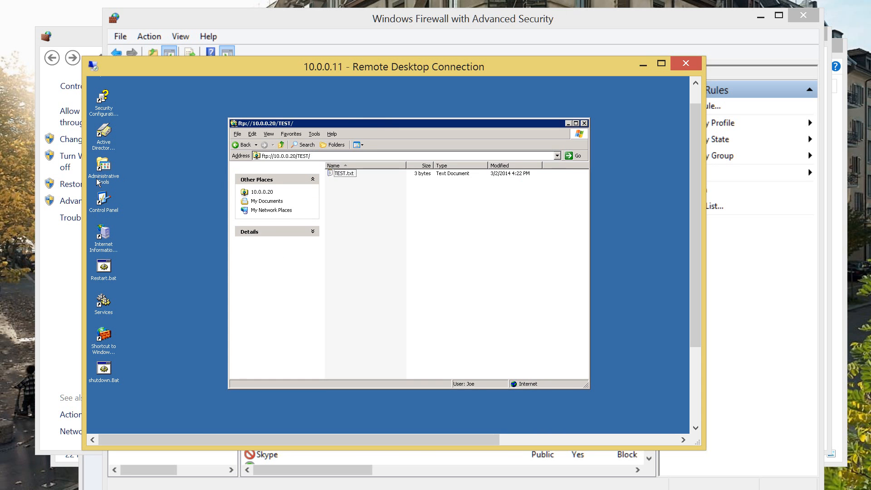
Create a new folder inside the TEST folder from the file list's context menu
{"action": "left_click", "coordinate": [98, 182]}
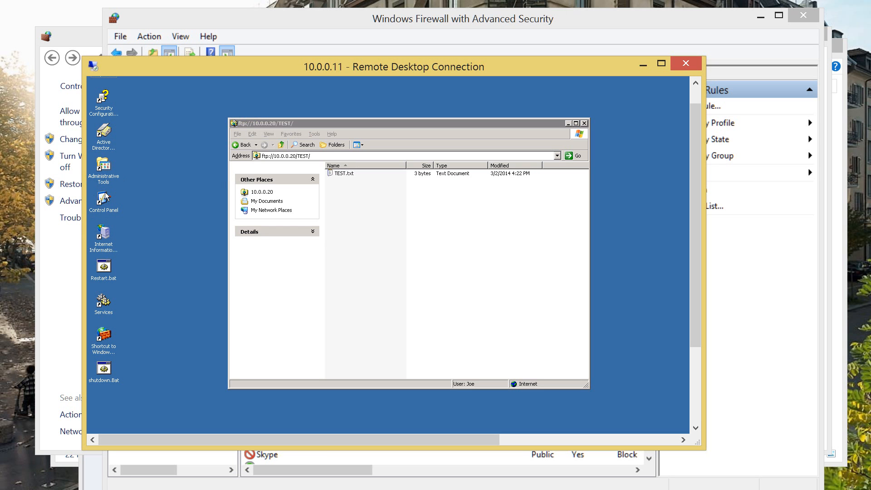
{"action": "key", "text": "shift+F10"}
{"action": "key", "text": "Down"}
{"action": "key", "text": "Down"}
{"action": "key", "text": "Down"}
{"action": "key", "text": "Down"}
{"action": "key", "text": "Down"}
{"action": "key", "text": "Right"}
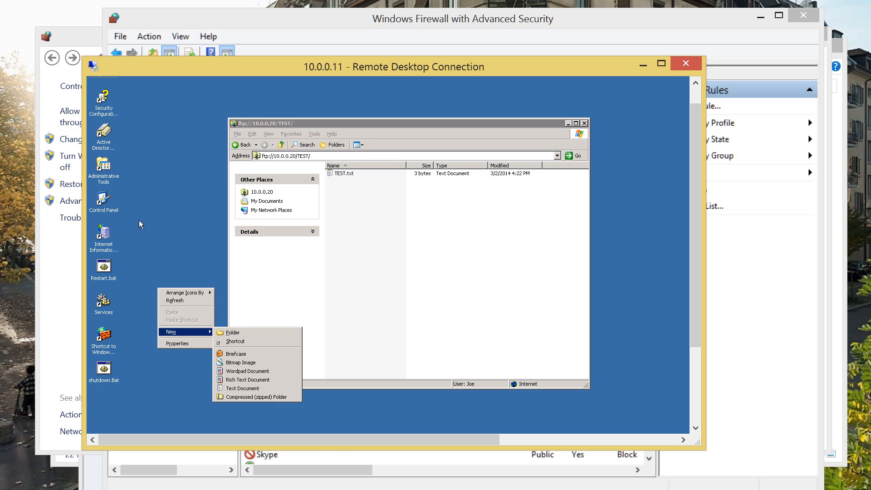
{"action": "left_click", "coordinate": [299, 156]}
{"action": "right_click", "coordinate": [414, 236]}
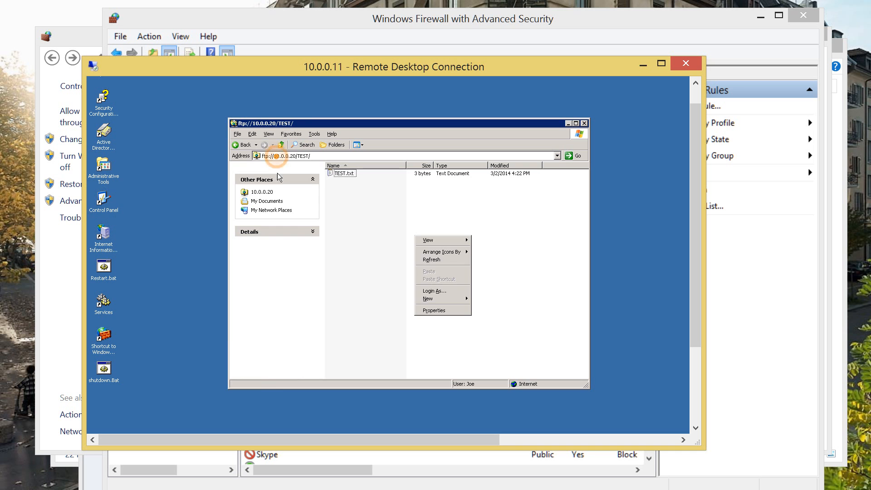
{"action": "mouse_move", "coordinate": [442, 299]}
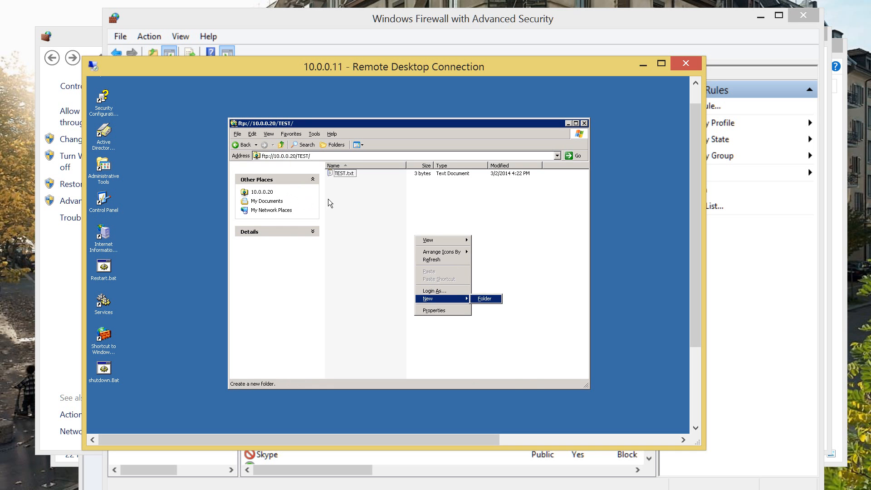
{"action": "left_click", "coordinate": [484, 298]}
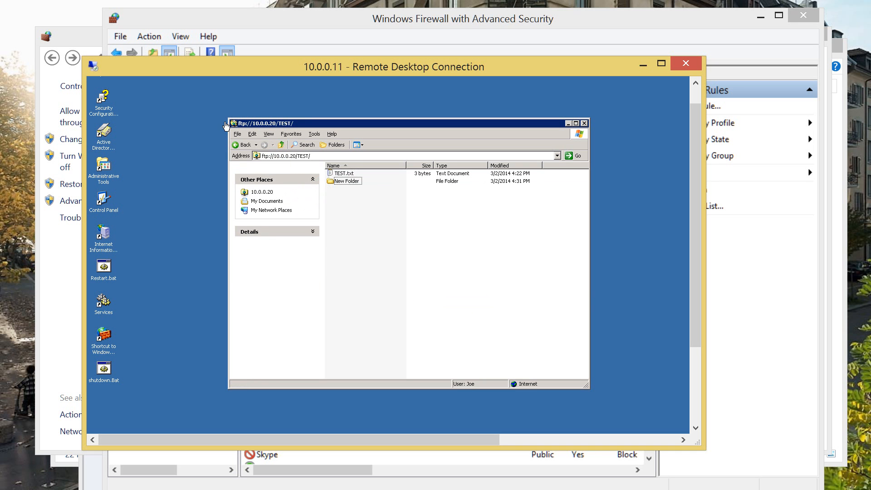
Rename New Folder to 'Onother test', open it, and move the session aside
{"action": "left_click", "coordinate": [345, 181]}
{"action": "right_click", "coordinate": [346, 181]}
{"action": "key", "text": "Down"}
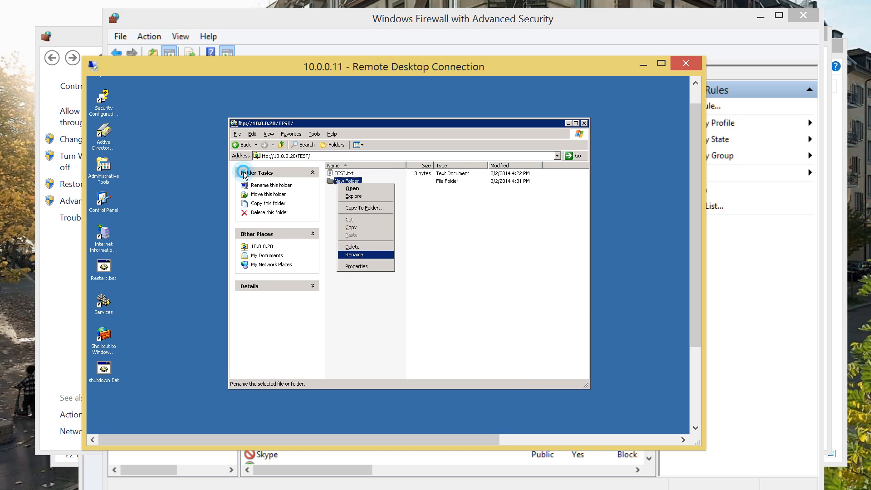
{"action": "key", "text": "Return"}
{"action": "type", "text": "Onother test"}
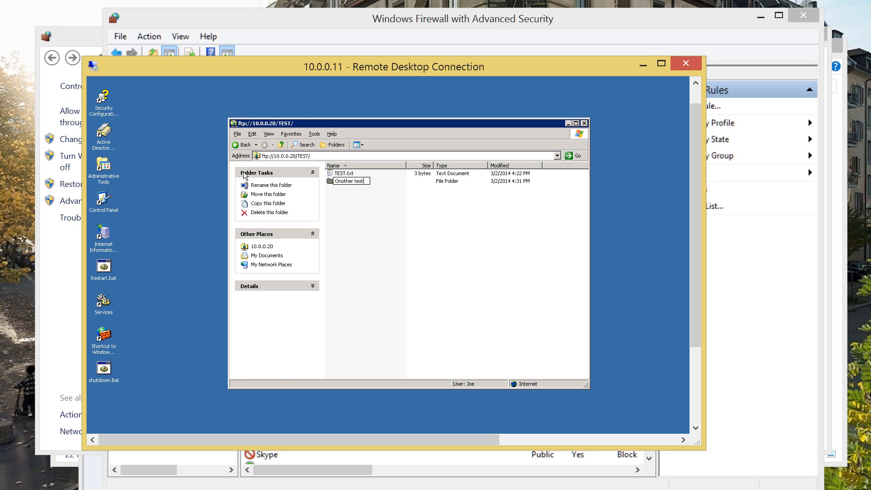
{"action": "key", "text": "Return"}
{"action": "key", "text": "Return"}
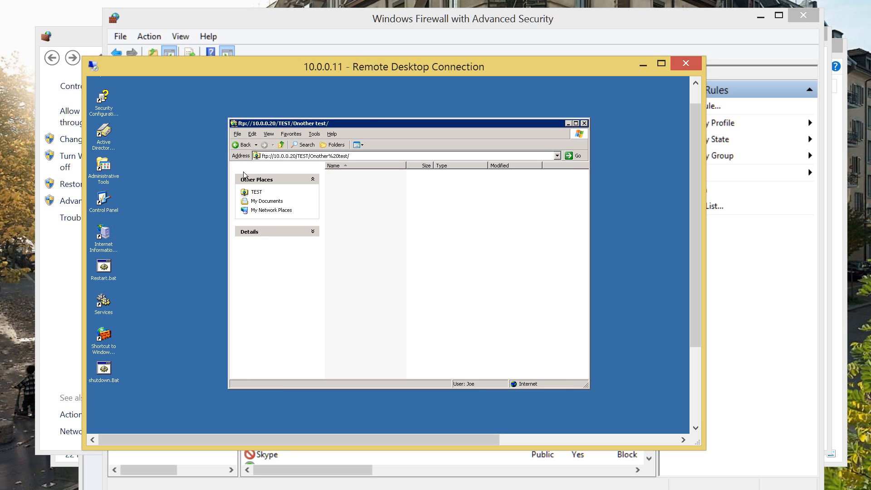
{"action": "left_click_drag", "start_coordinate": [380, 68], "coordinate": [867, 45]}
Switch to the Master Video Board note reading 'Thank you much' and close it
{"action": "key", "text": "alt+Tab"}
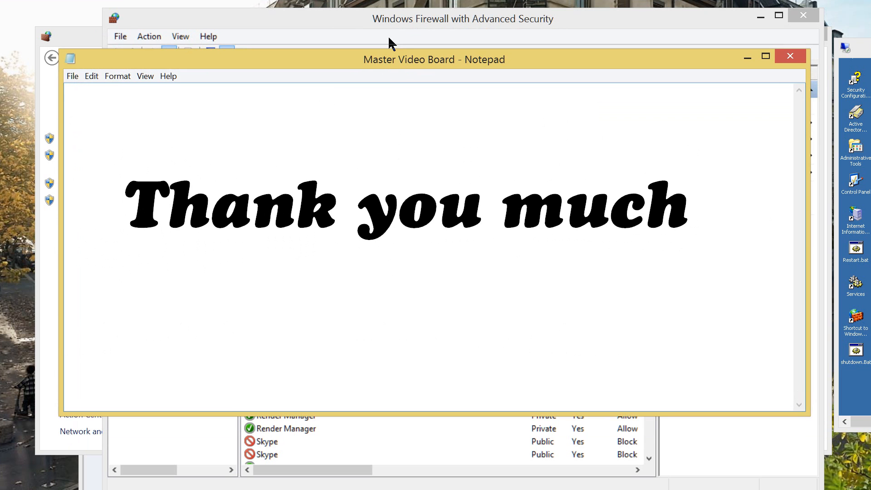
{"action": "left_click", "coordinate": [392, 164]}
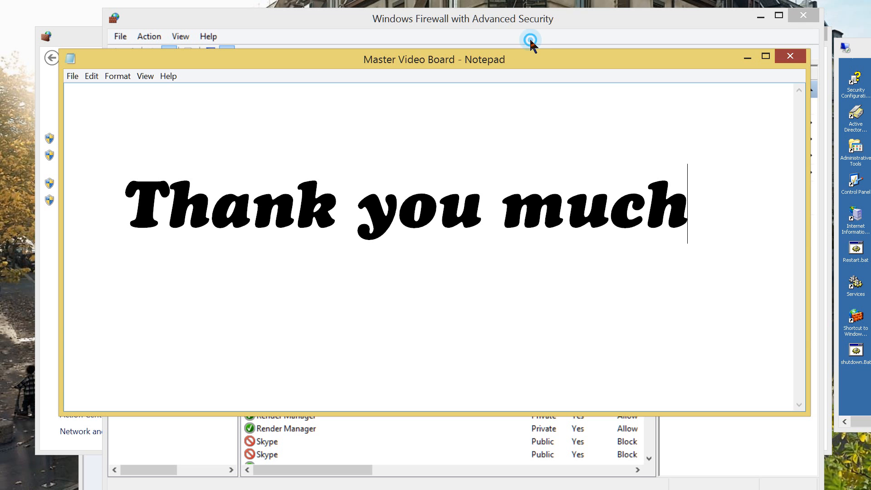
{"action": "key", "text": "alt+F4"}
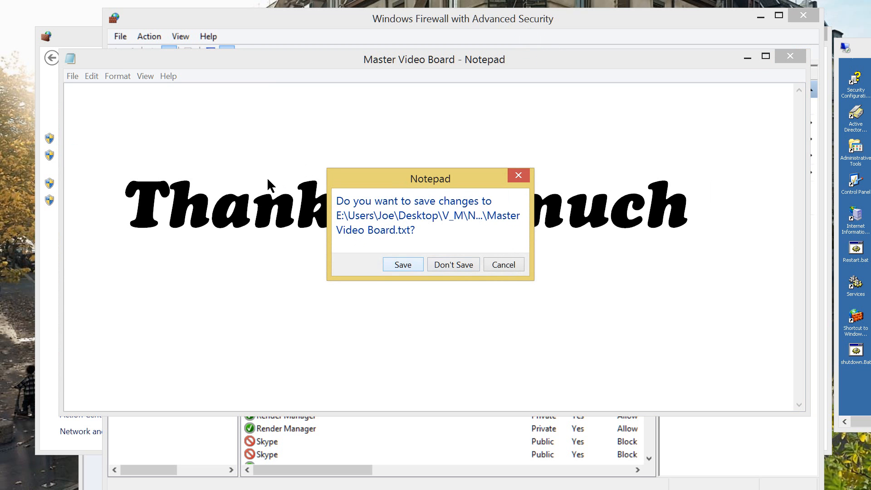
Discard the note's changes and close the firewall console, Windows Firewall page and browser
{"action": "key", "text": "n"}
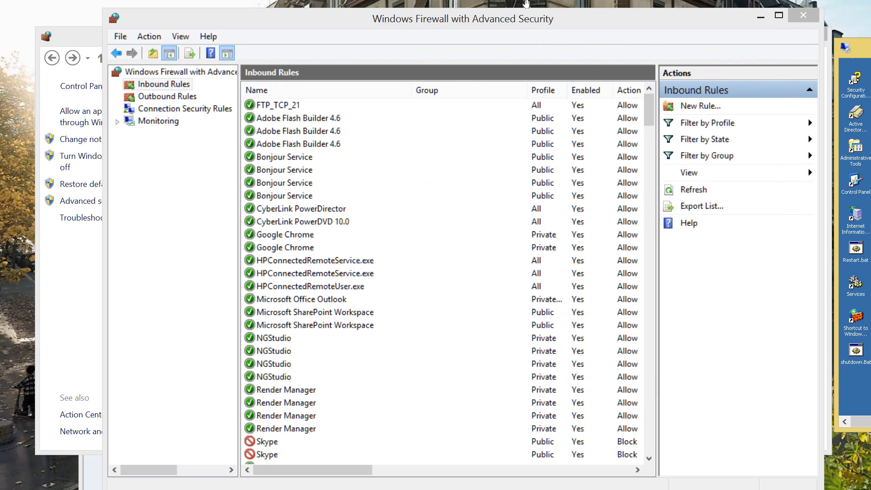
{"action": "key", "text": "alt+F4"}
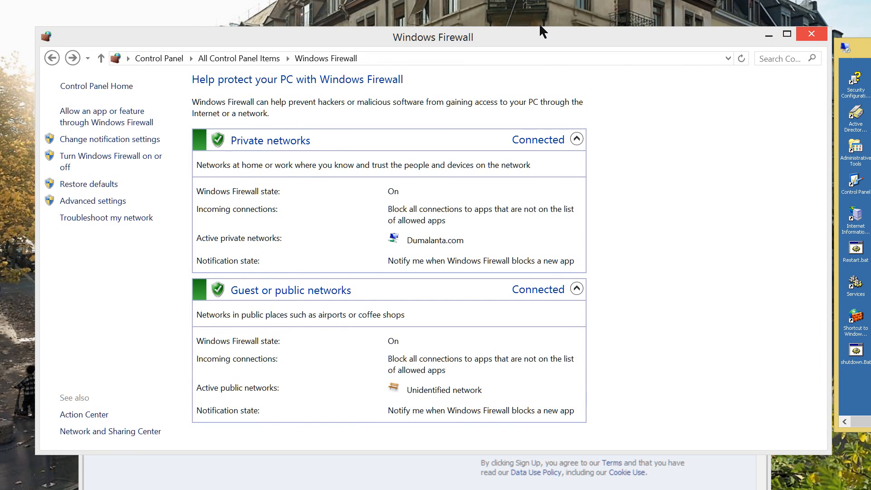
{"action": "key", "text": "alt+F4"}
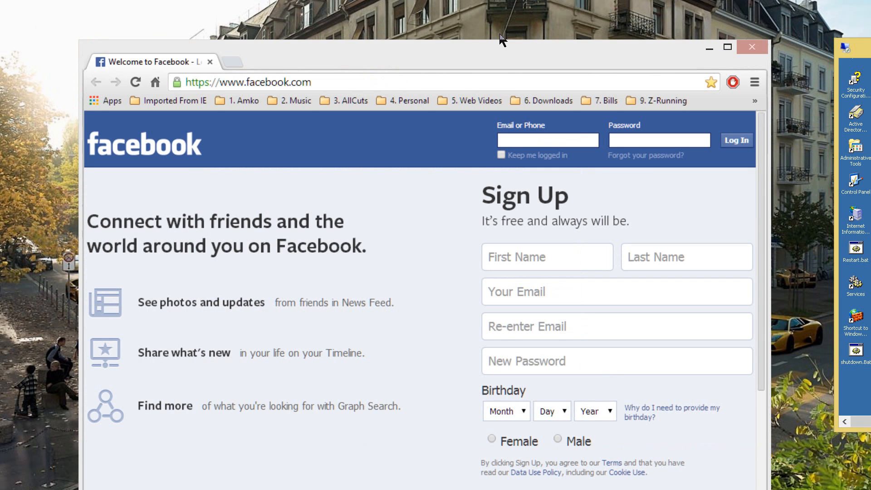
{"action": "key", "text": "alt+F4"}
{"action": "key", "text": "alt+F4"}
Close the FTP folder window in the session and disconnect from 10.0.0.11
{"action": "key", "text": "super+shift+Left"}
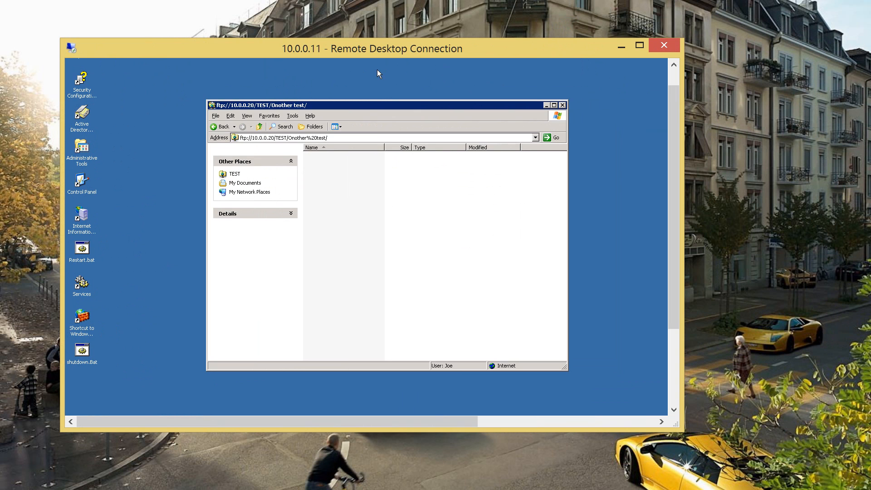
{"action": "key", "text": "alt+F4"}
{"action": "scroll", "coordinate": [455, 200], "scroll_direction": "down", "scroll_amount": 3}
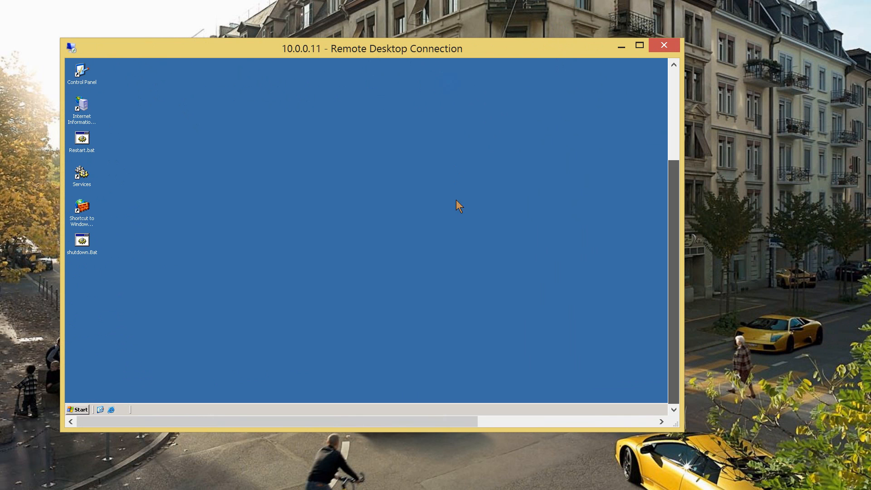
{"action": "key", "text": "ctrl+Escape"}
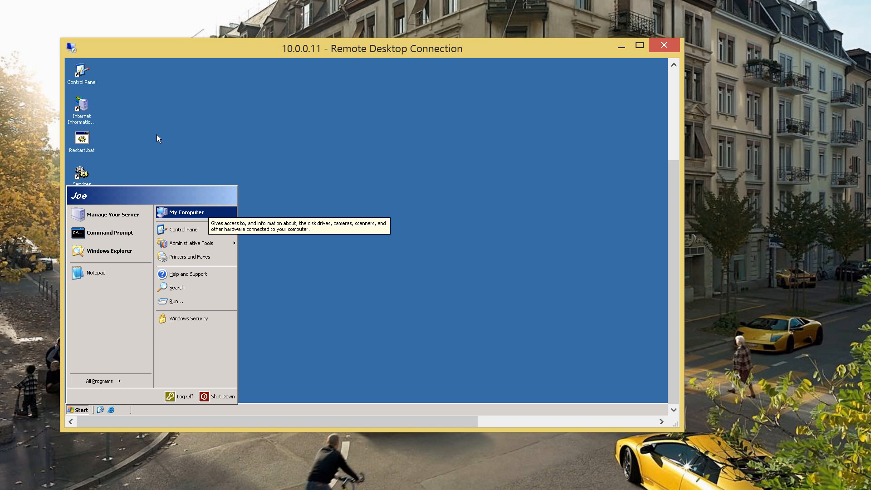
{"action": "left_click", "coordinate": [396, 75]}
{"action": "key", "text": "alt+F4"}
{"action": "left_click", "coordinate": [283, 169]}
{"action": "key", "text": "Return"}
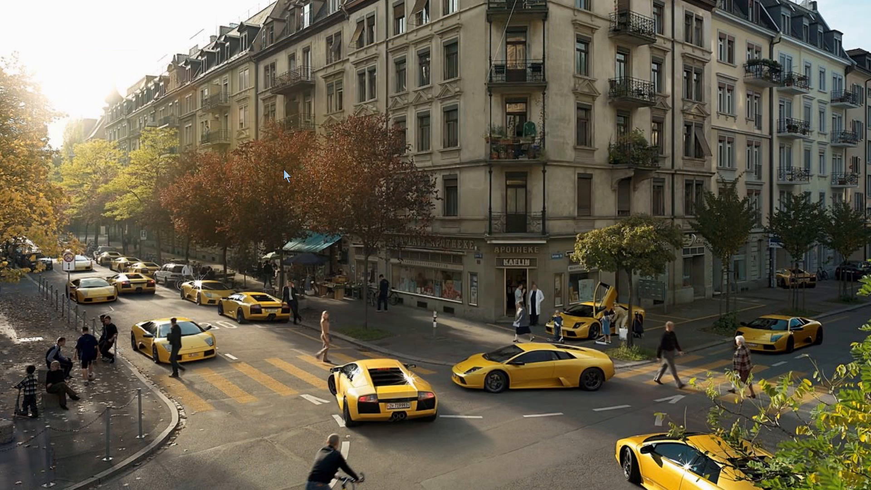